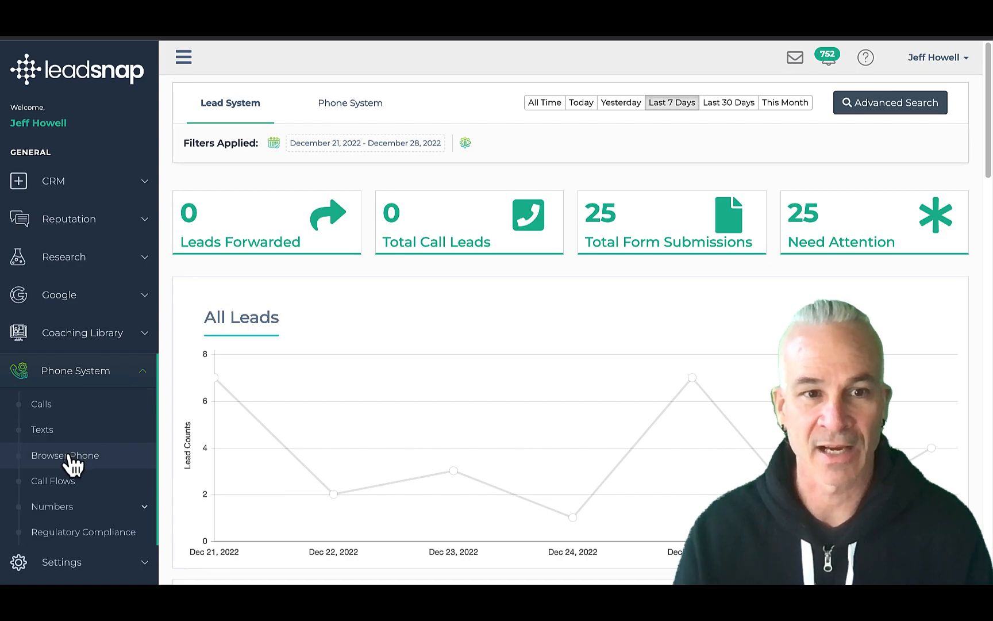
- Start a new call flow from the Call Flows page and turn on call recording
click(50, 488)
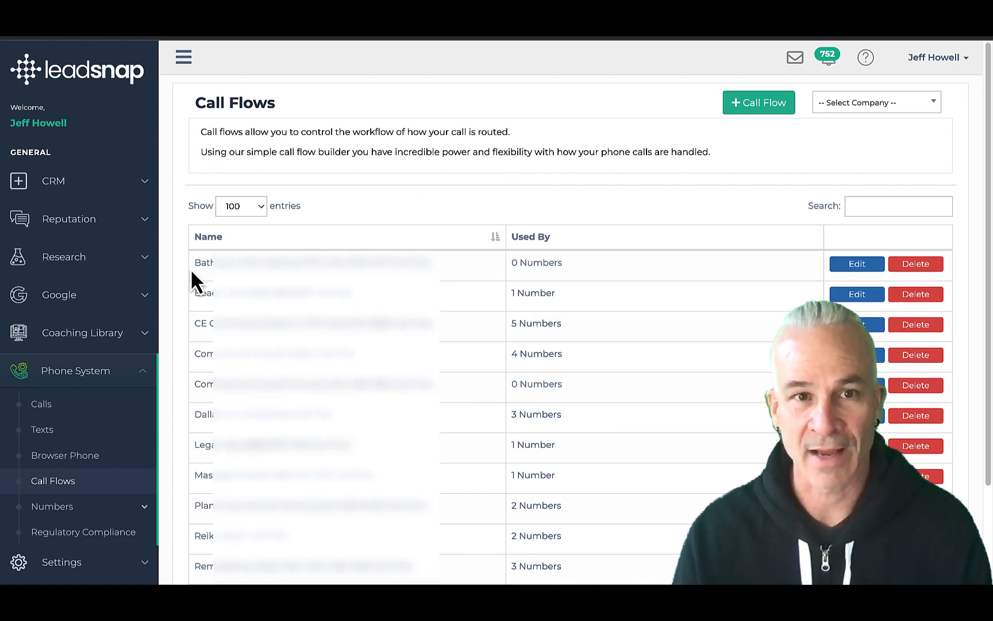
click(765, 113)
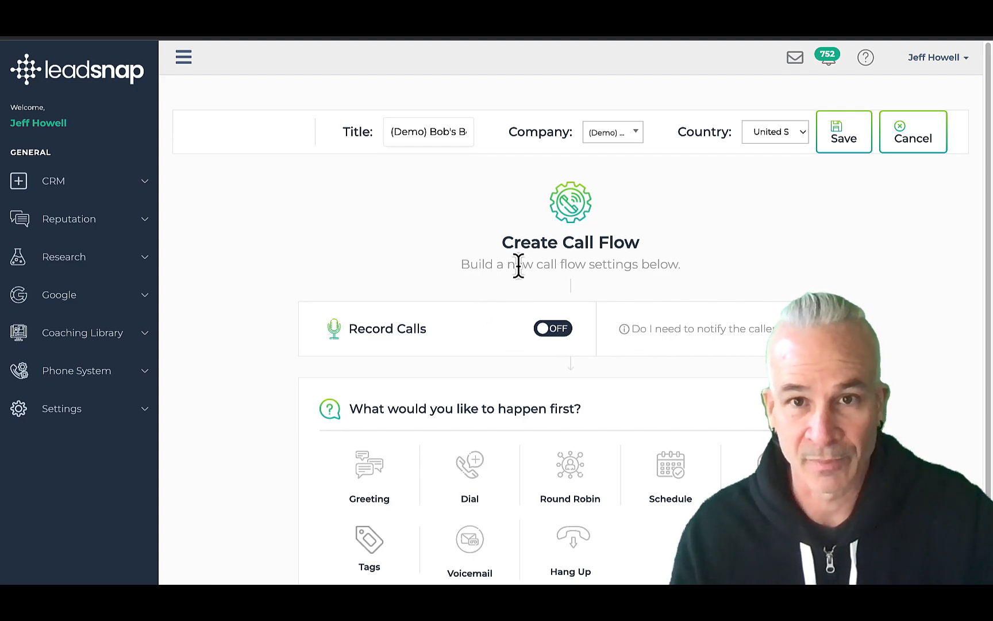
click(556, 334)
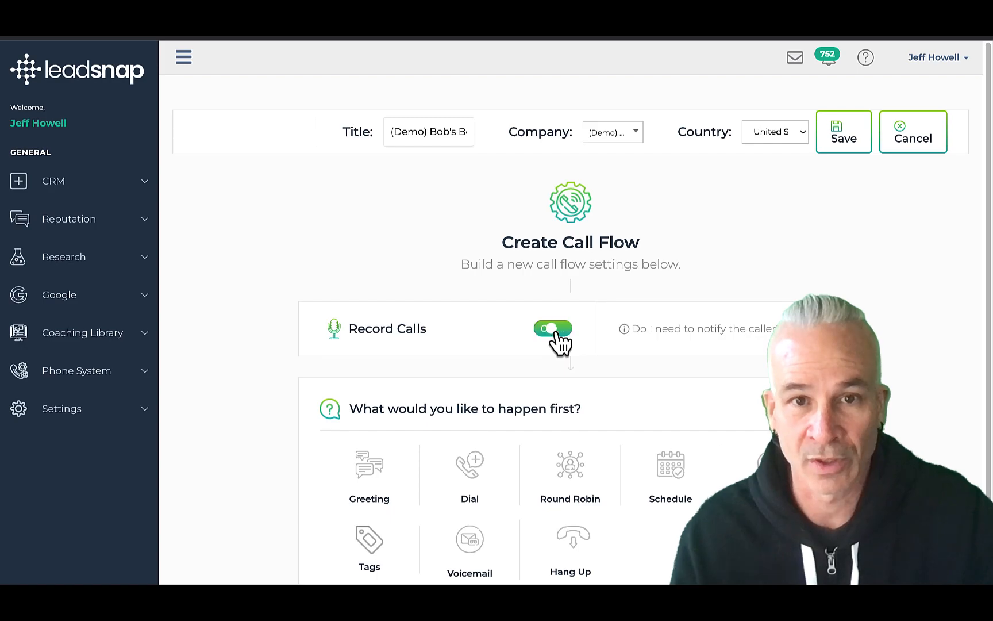
- Add a Greeting as the first call flow step and assign the saved "Press 1 Audio" recording to it
scroll(640, 299, down, 1)
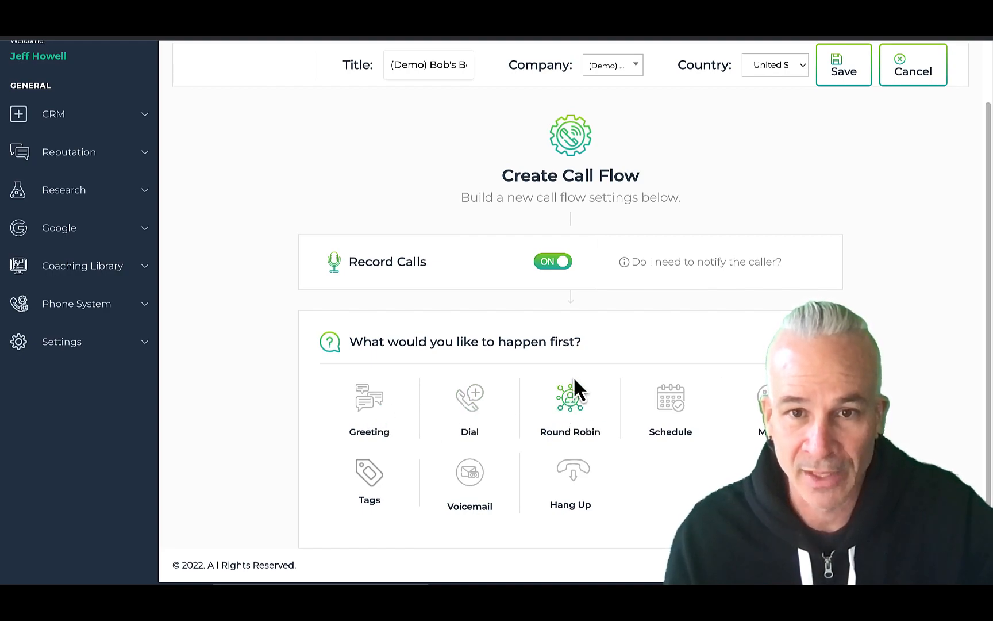
click(363, 409)
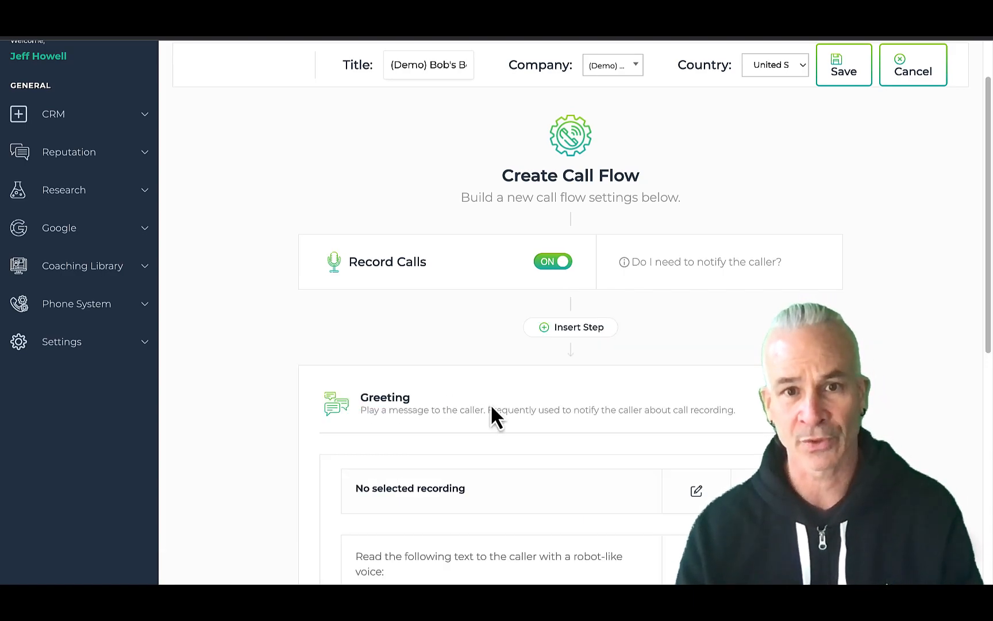
scroll(574, 322, down, 4)
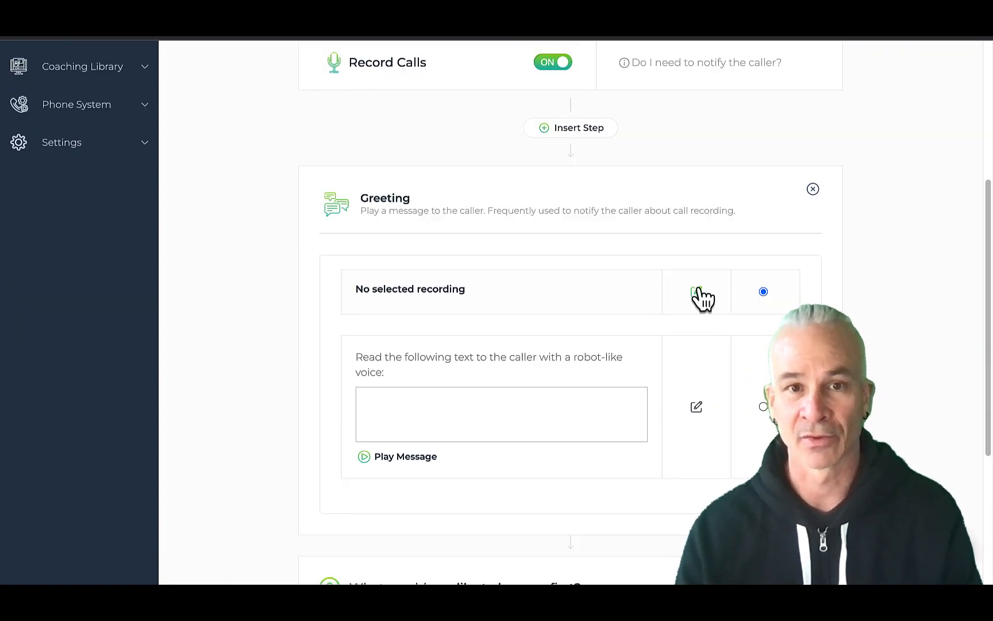
click(697, 292)
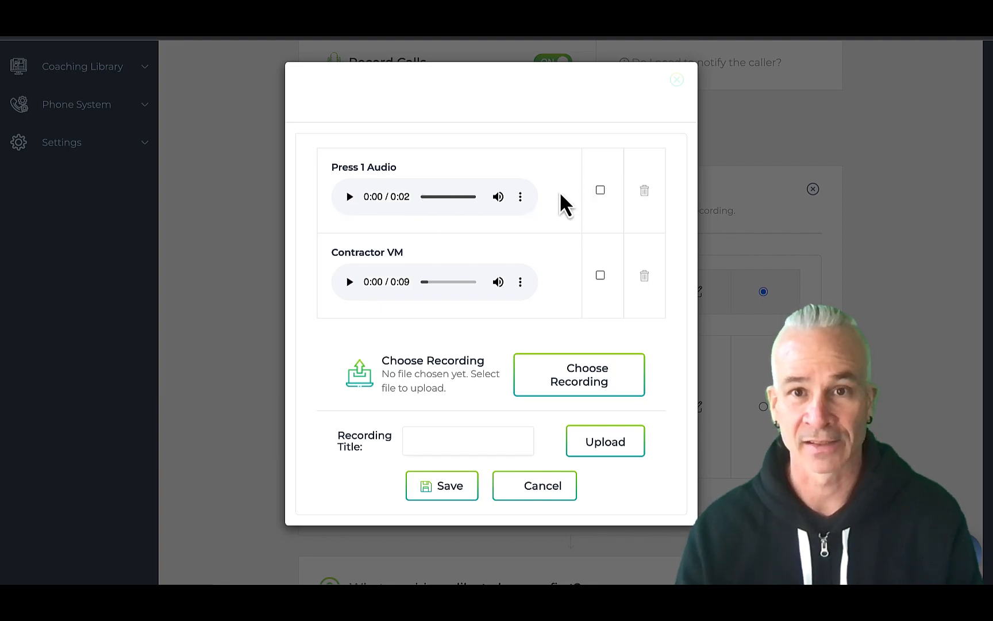
click(600, 191)
click(450, 487)
scroll(610, 428, down, 1)
scroll(585, 395, down, 5)
scroll(540, 286, up, 1)
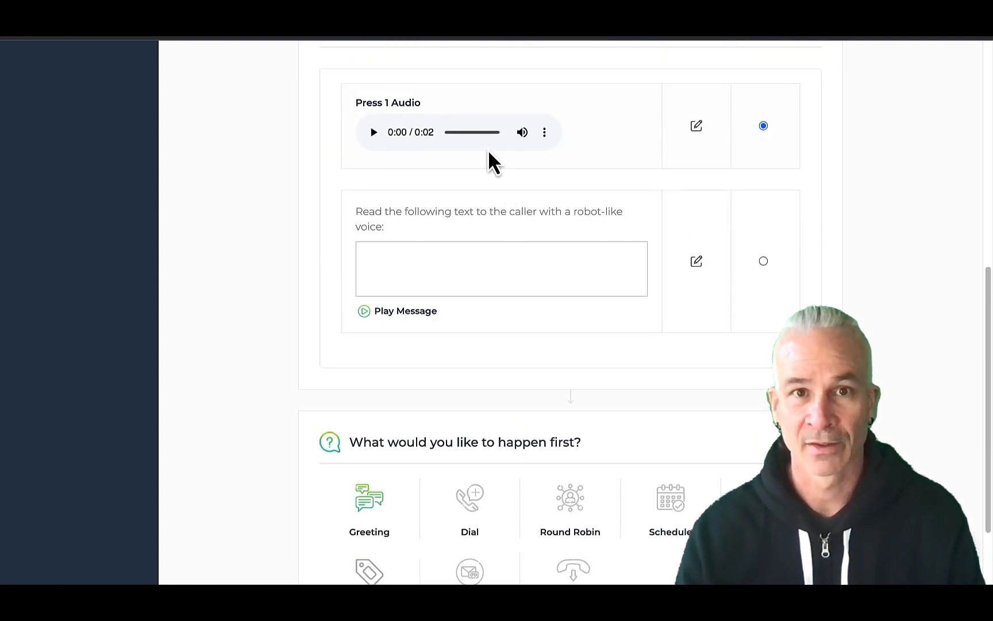
scroll(500, 161, up, 2)
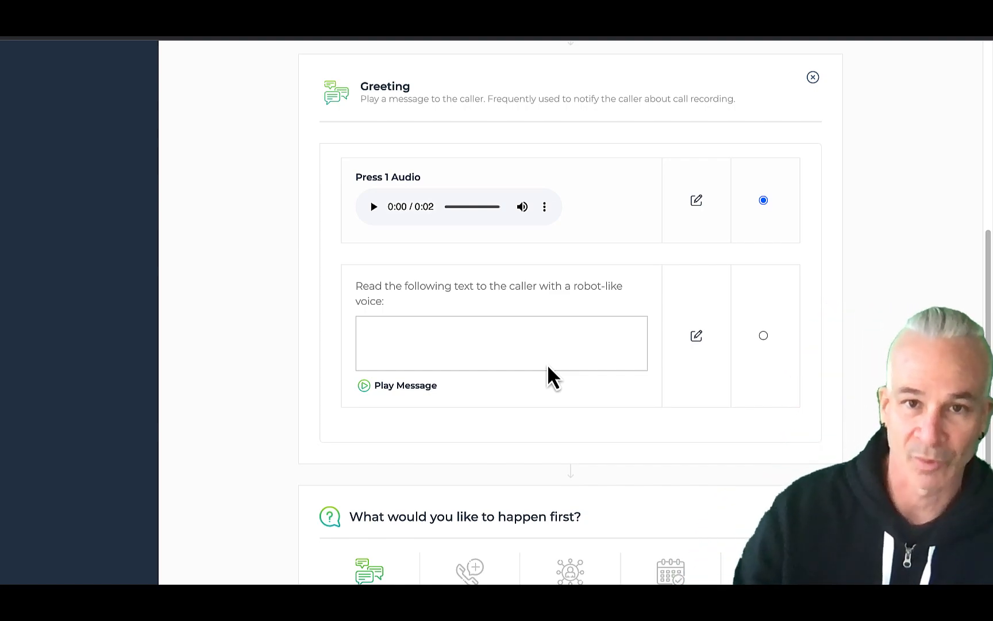
- Add a second Greeting step below the first and examine its robot-like voice text option
scroll(547, 367, down, 1)
scroll(547, 367, down, 1)
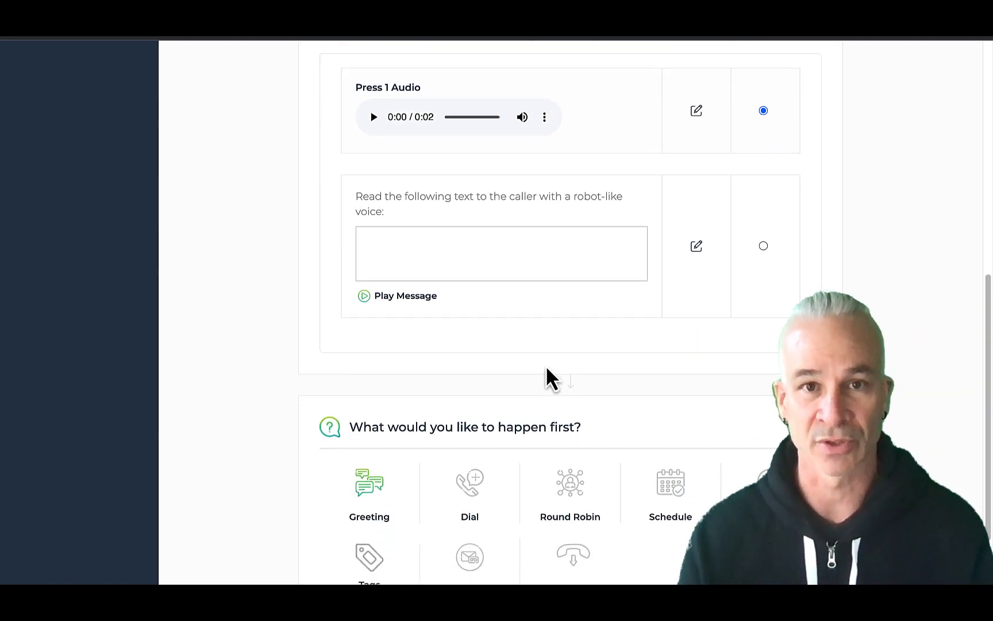
scroll(546, 369, down, 2)
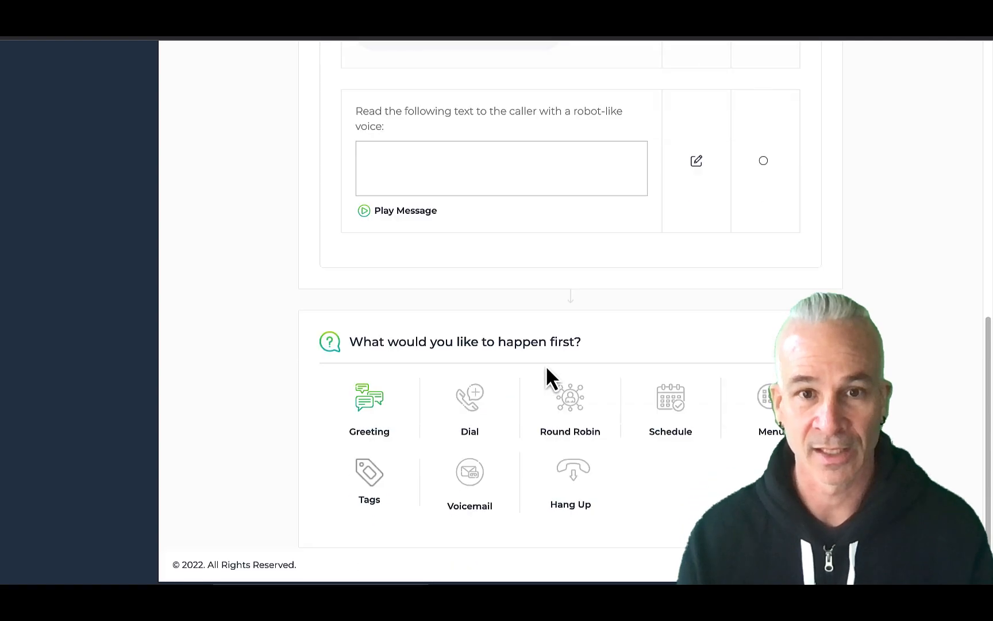
scroll(547, 369, up, 5)
scroll(416, 526, down, 5)
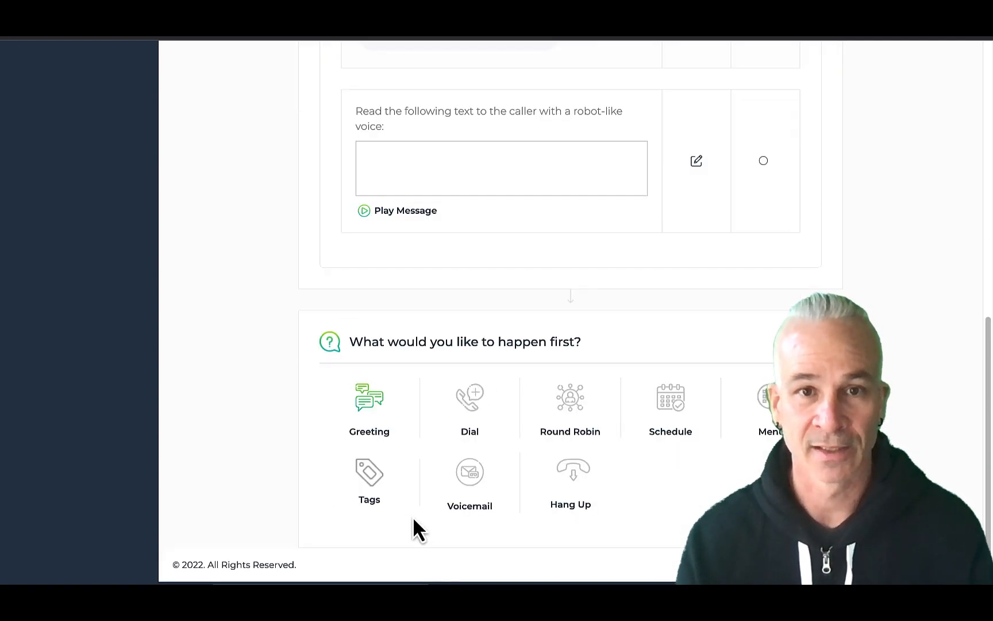
click(371, 409)
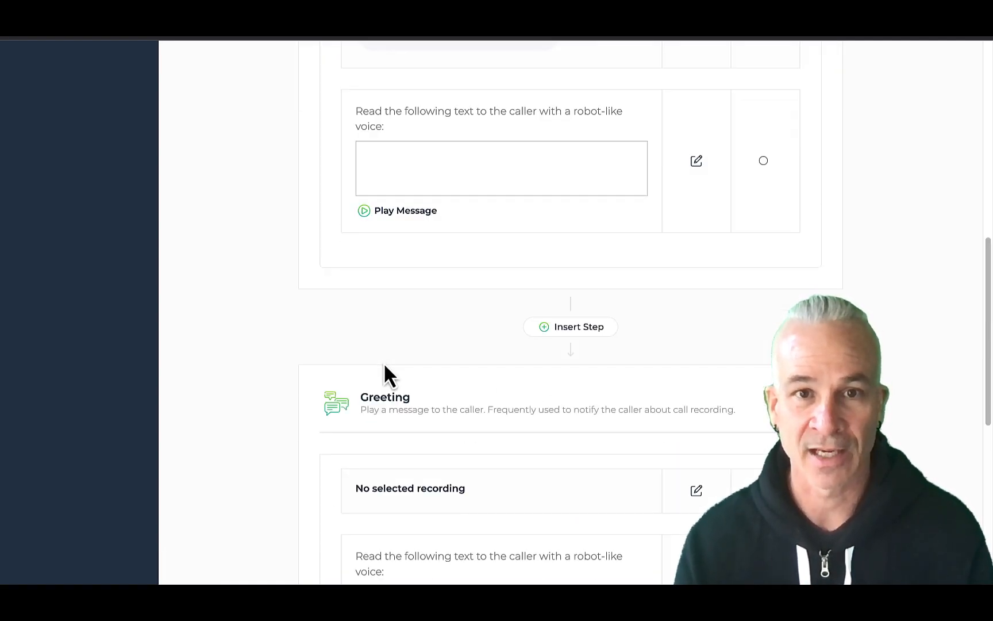
scroll(572, 372, down, 5)
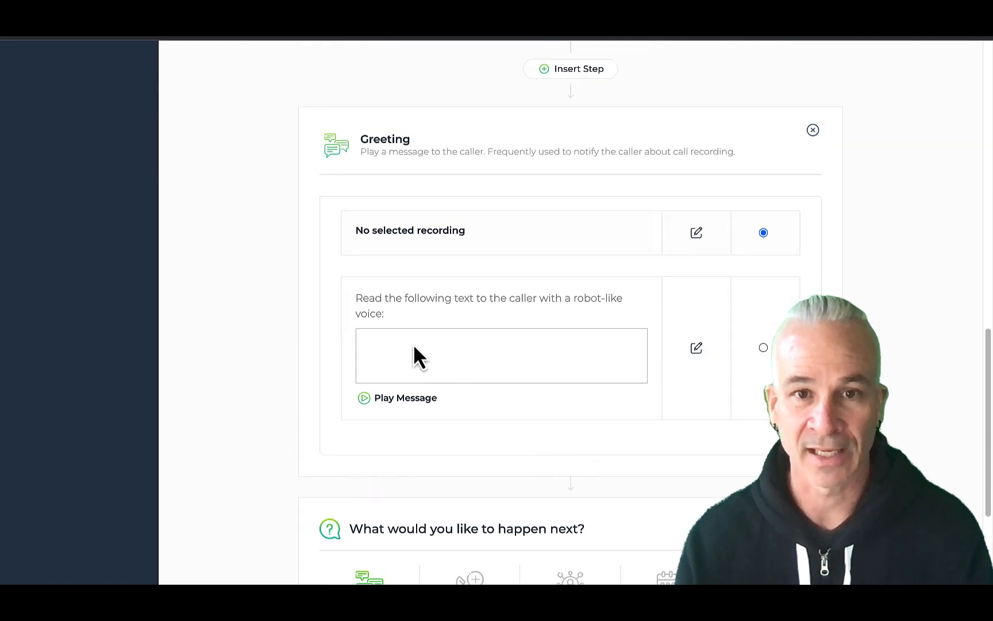
drag(454, 299, 520, 364)
click(445, 362)
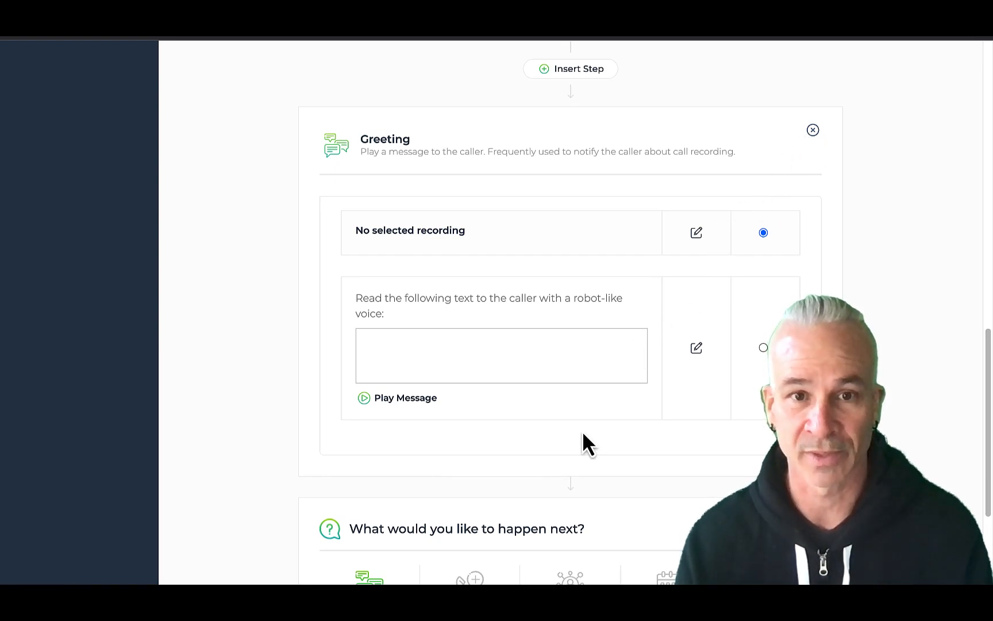
- Try to add a Dial step after the second Greeting without a recording, and remove that Greeting
scroll(580, 460, down, 1)
click(469, 514)
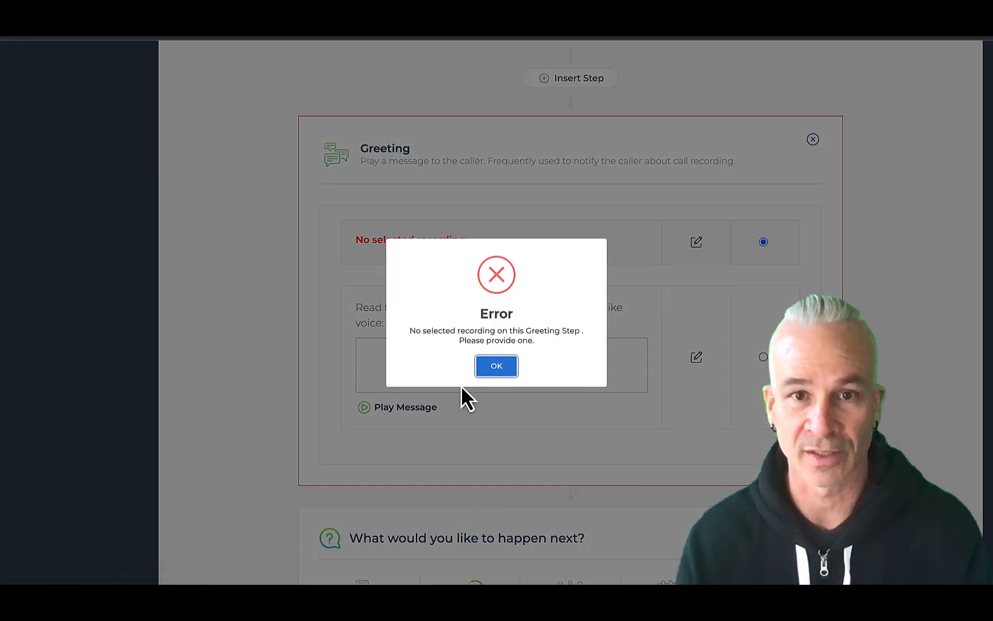
click(495, 367)
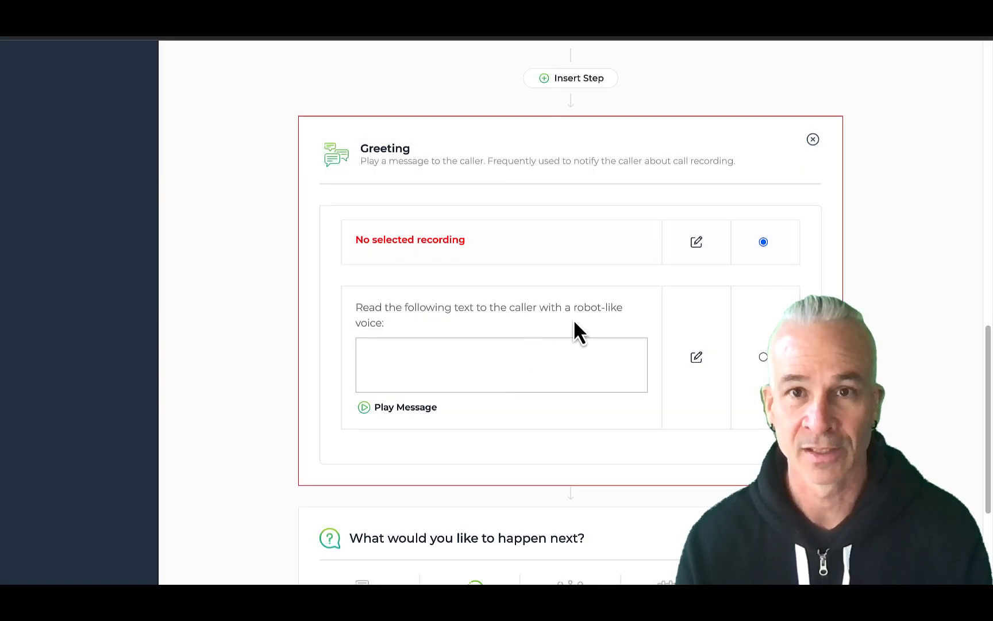
click(813, 139)
click(467, 322)
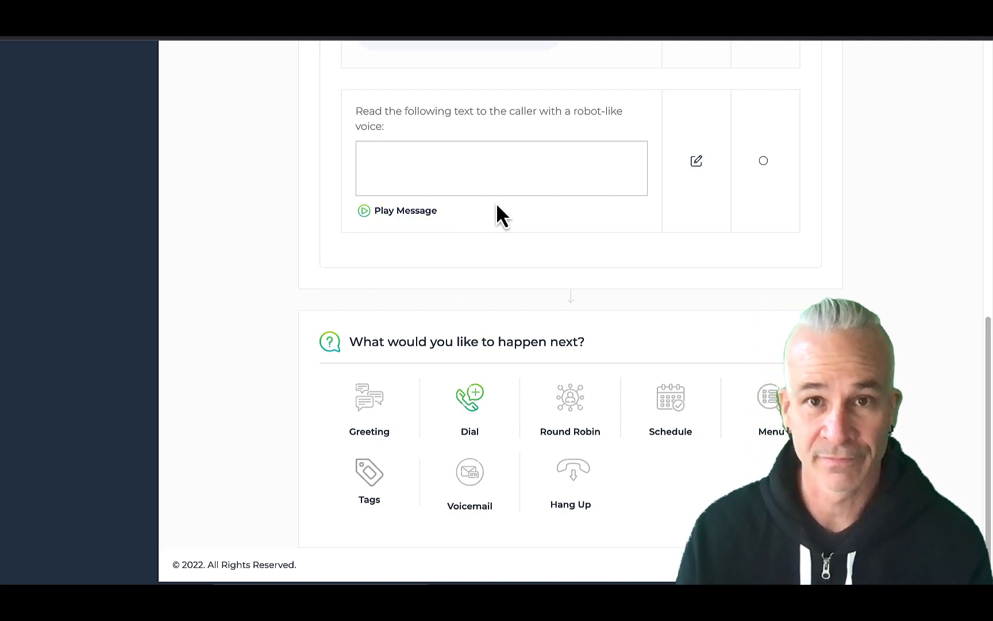
- Add a Dial step after the "Press 1 Audio" greeting
scroll(507, 265, up, 3)
scroll(509, 277, down, 3)
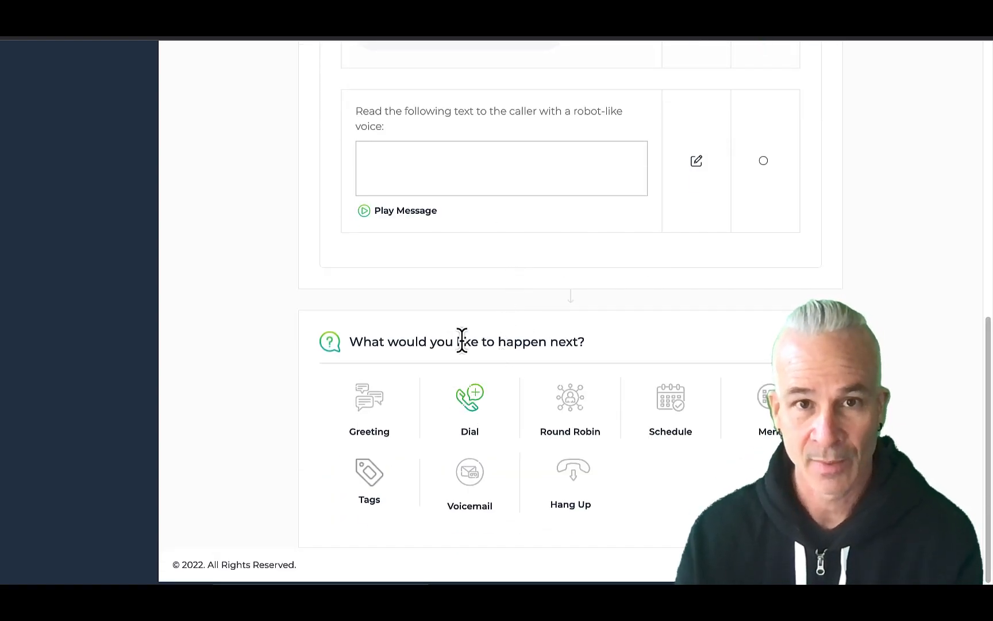
click(471, 409)
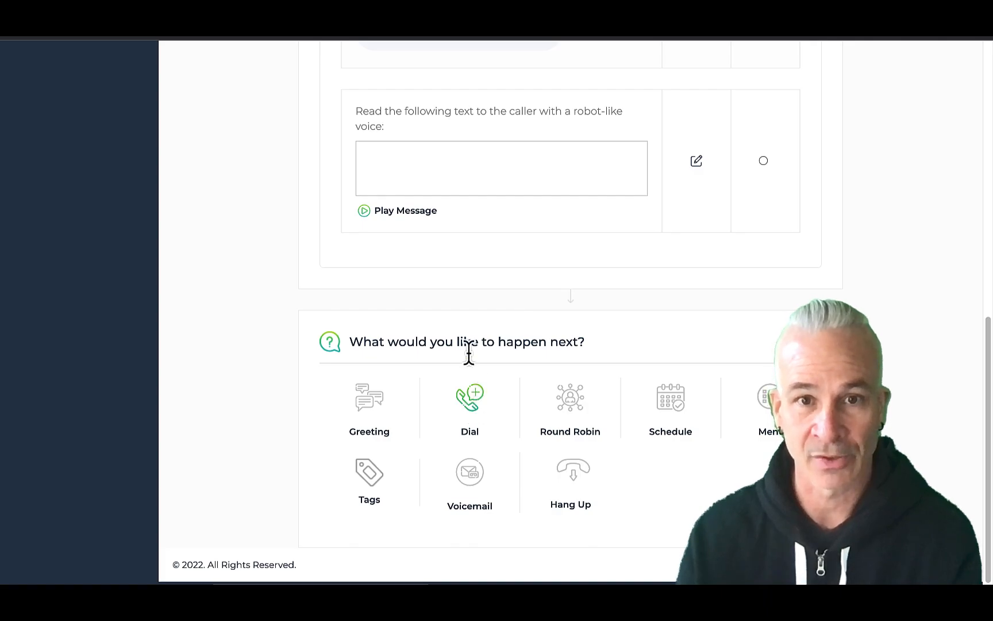
scroll(482, 329, up, 8)
scroll(472, 406, down, 12)
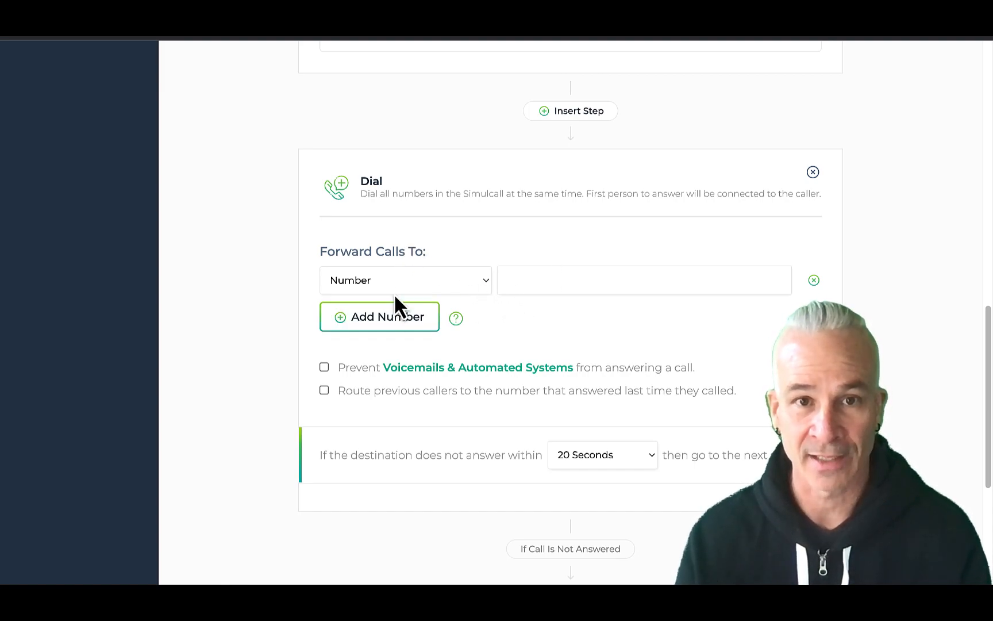
- Try User Phone as the Dial step's forwarding destination and change it to Browser Phone
click(408, 281)
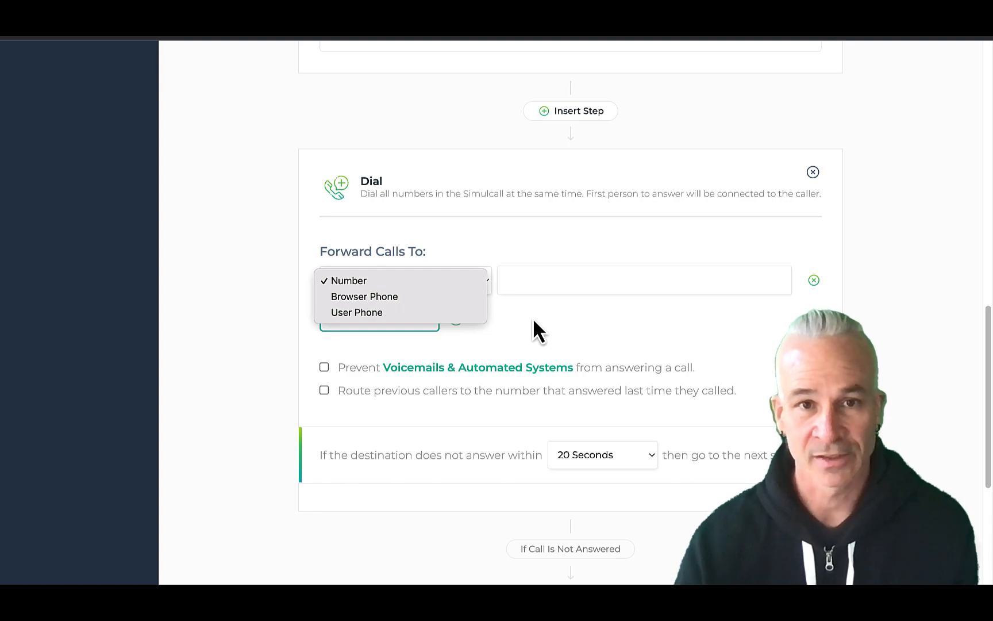
click(393, 313)
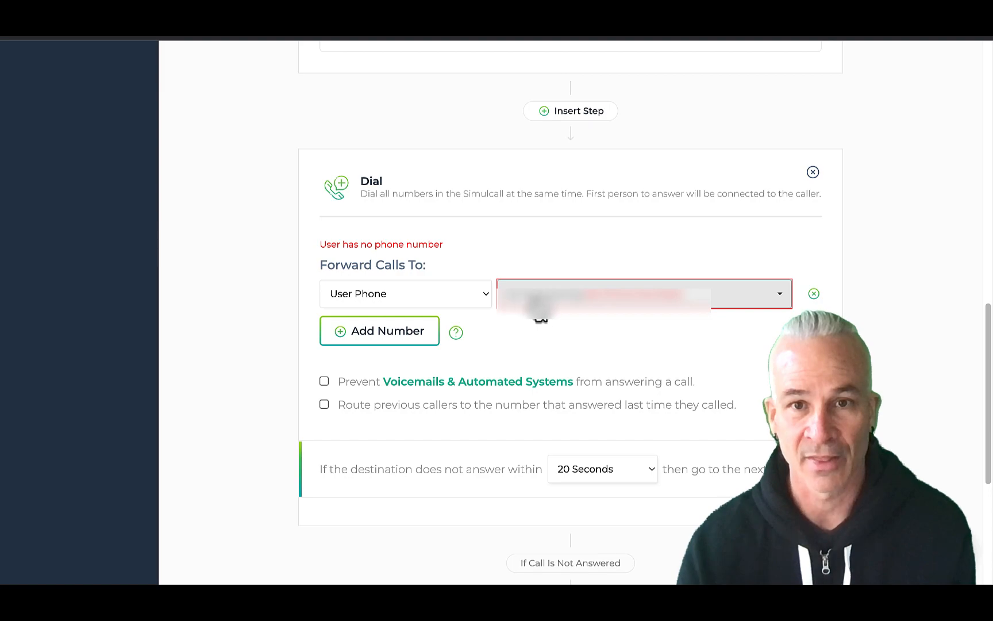
click(531, 298)
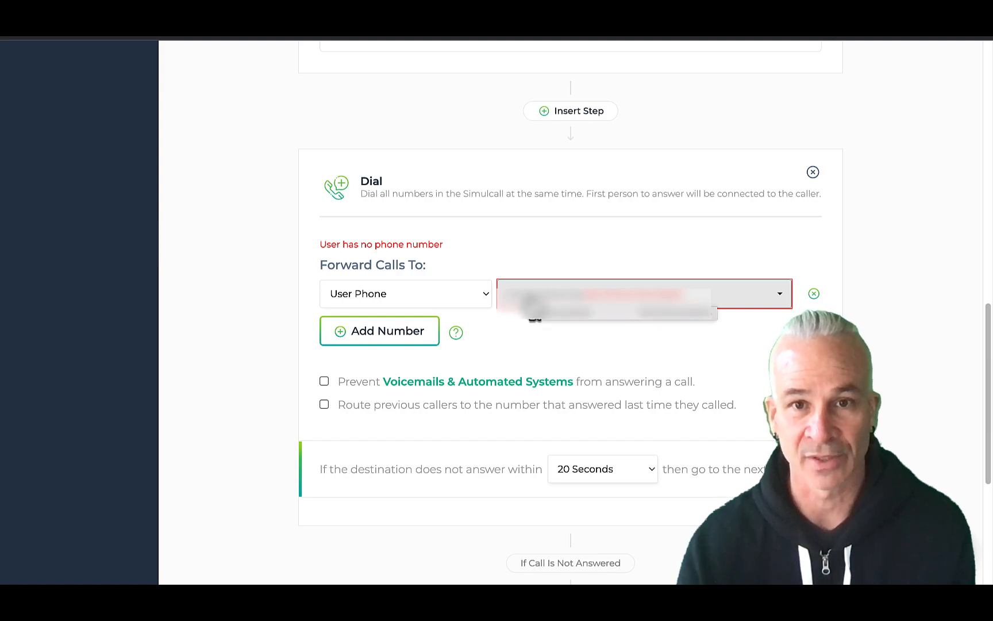
click(376, 292)
click(479, 314)
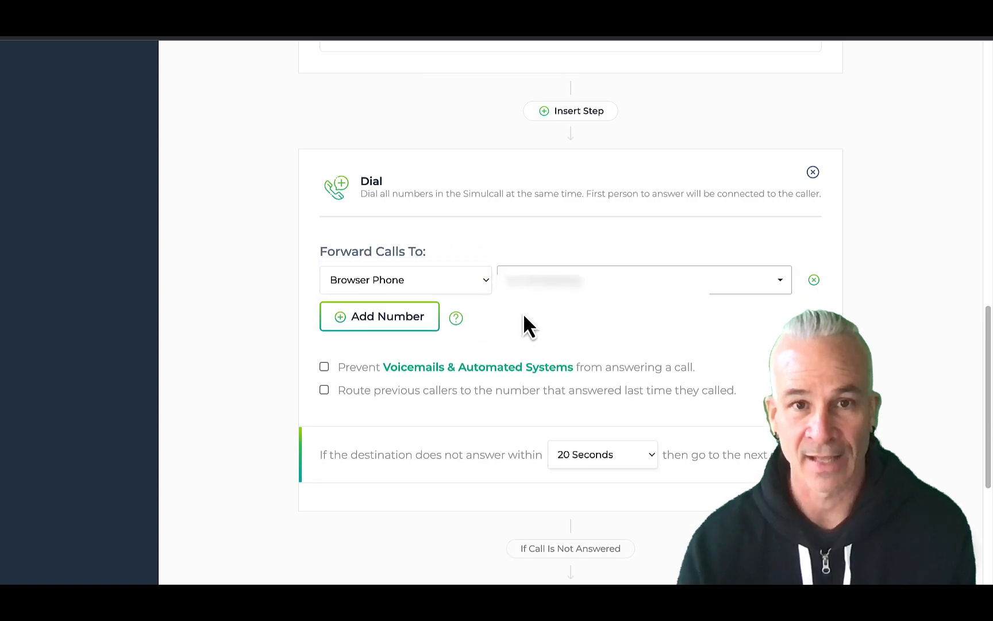
- Add two more number entries to the Dial step and set the first forwarding destination's type to Number
click(383, 329)
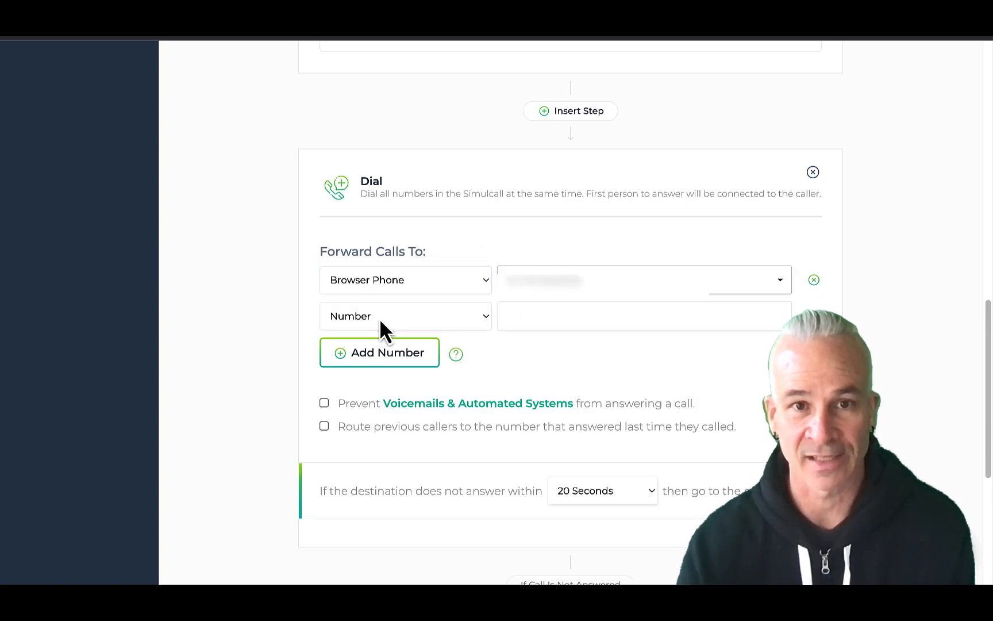
click(380, 349)
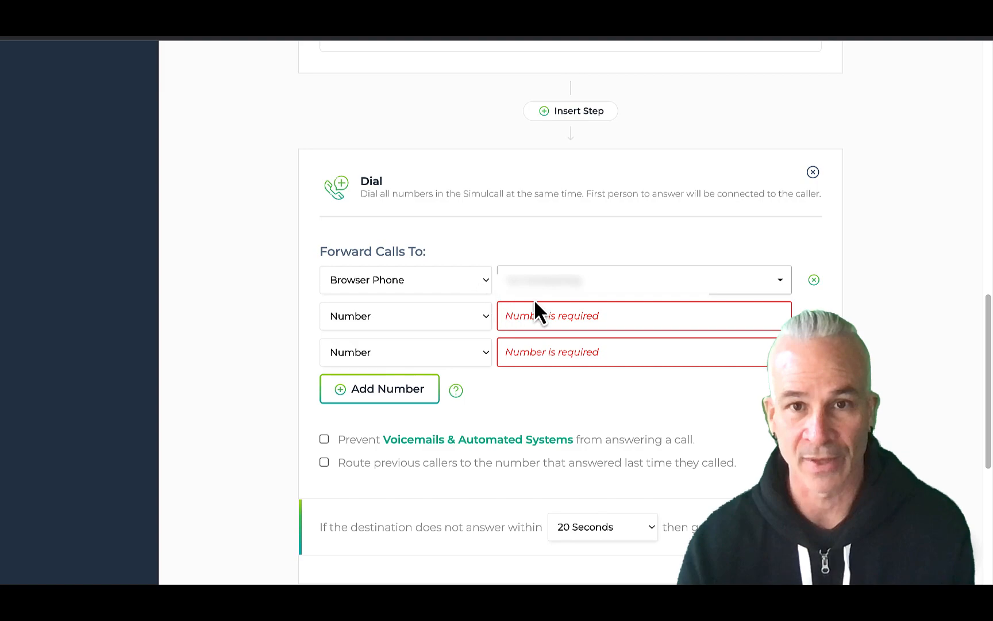
click(411, 280)
click(410, 265)
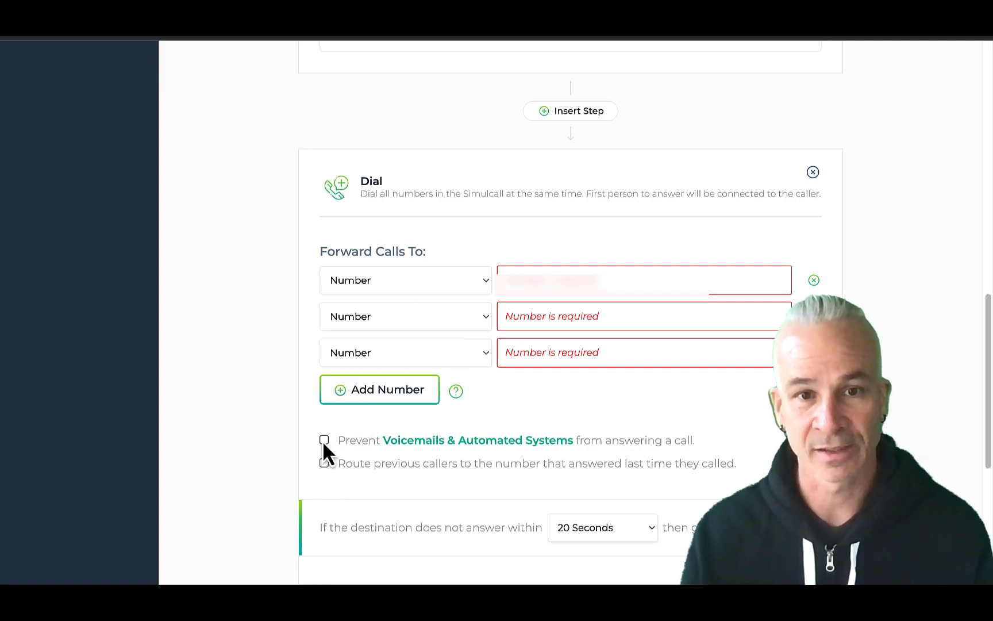
- Enable preventing voicemails and automated systems from answering a call, and turn that option off again
drag(392, 440, 523, 437)
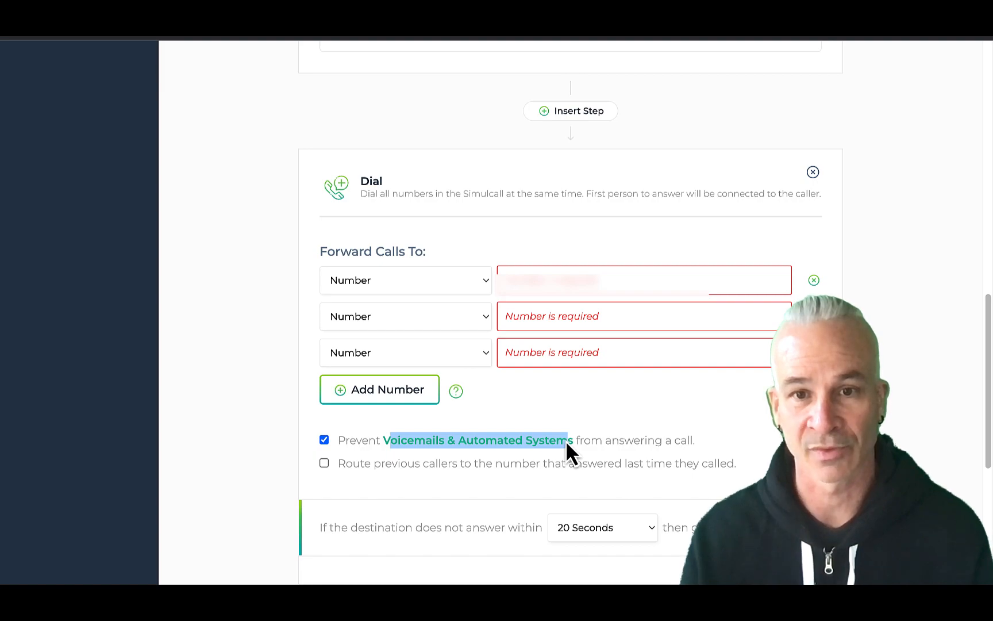
drag(383, 441, 576, 444)
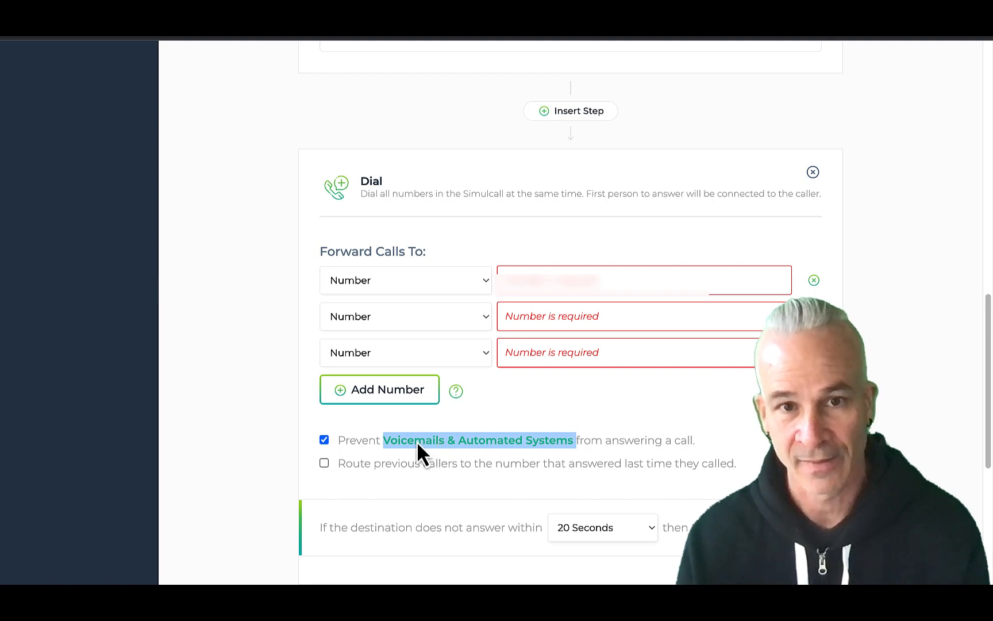
click(324, 440)
- Enable routing previous callers to the number that answered last time, and turn that option off again
click(325, 463)
drag(338, 463, 655, 464)
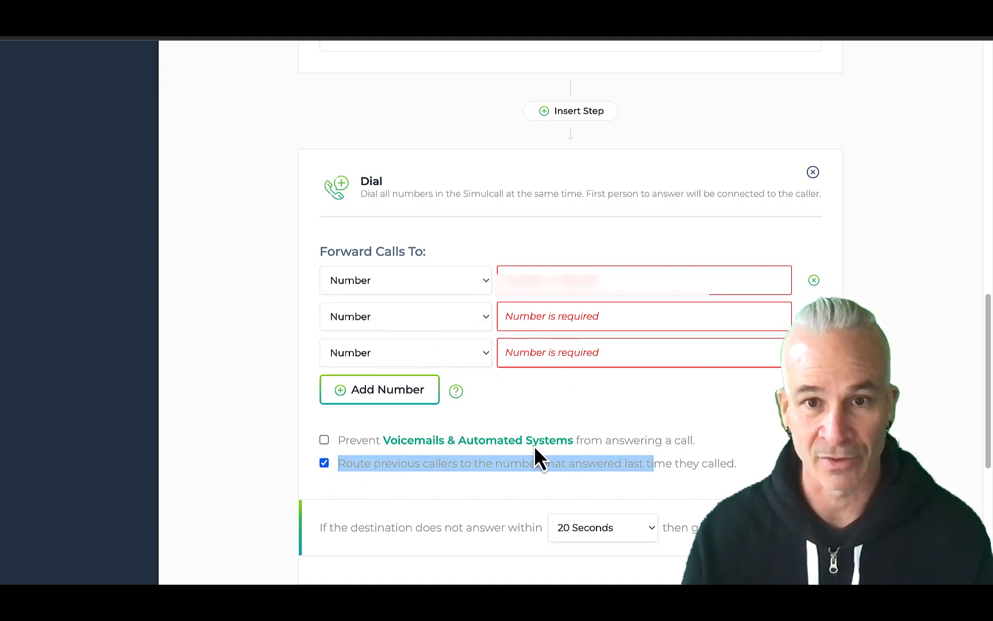
click(324, 463)
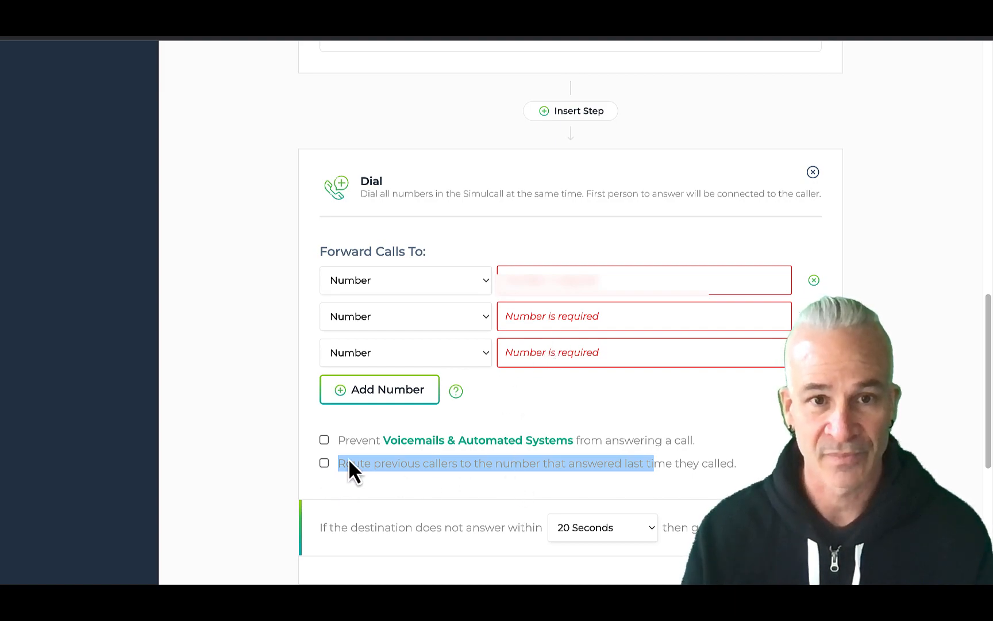
click(699, 465)
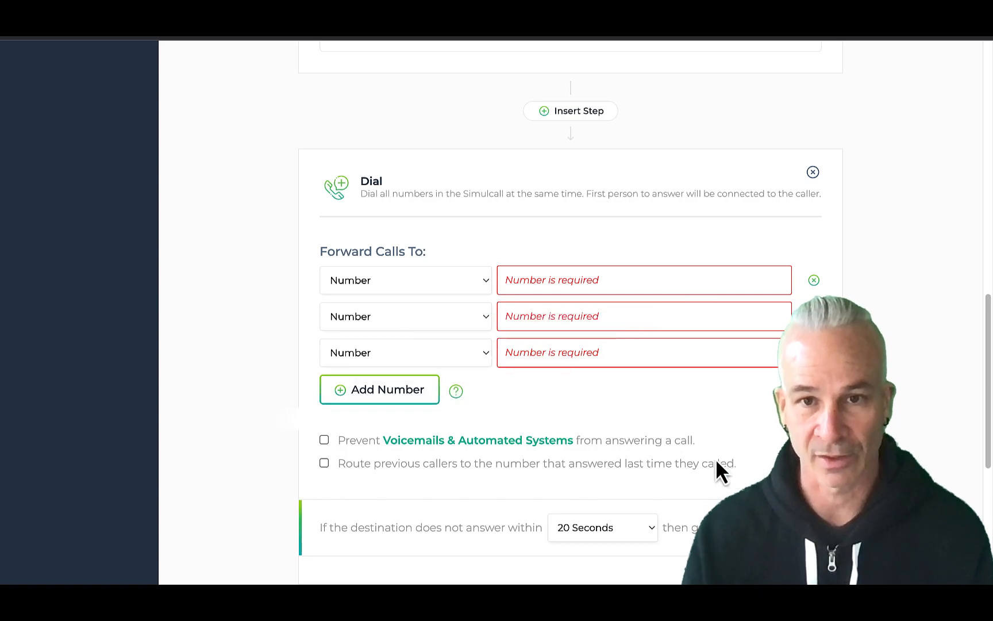
- Set the Dial step's no-answer time before moving to the next step to 5 Seconds
scroll(705, 432, down, 3)
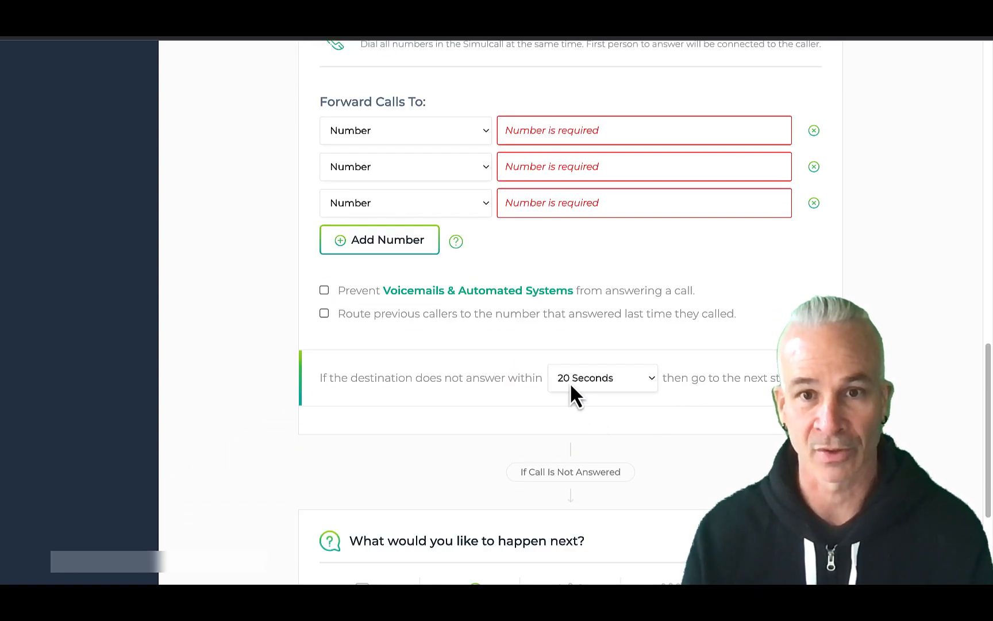
click(571, 383)
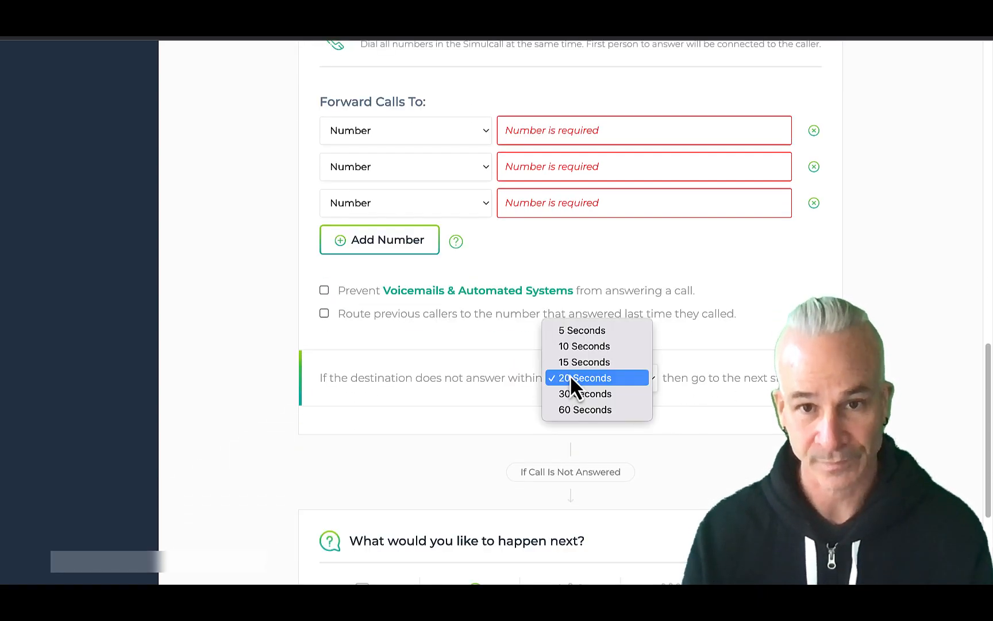
click(567, 332)
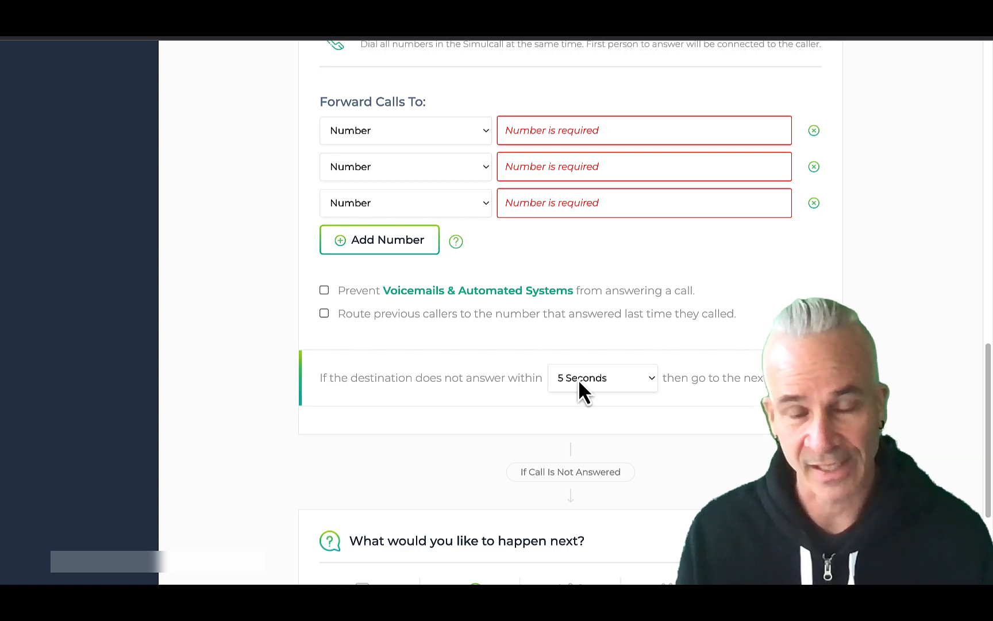
- Delete the Dial step from the call flow and confirm the deletion
scroll(615, 474, down, 1)
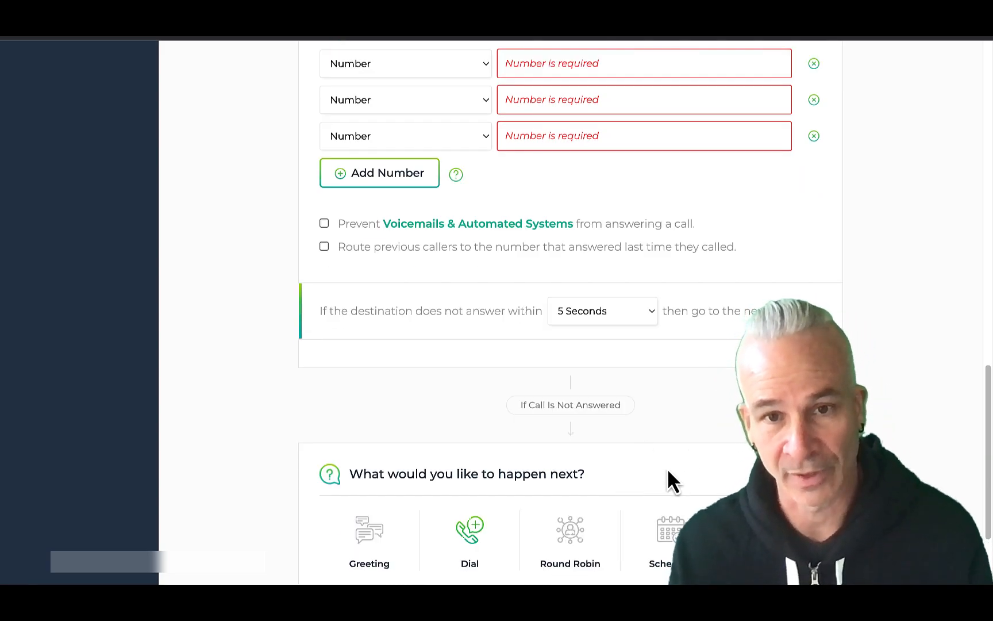
scroll(664, 474, down, 1)
scroll(617, 425, up, 3)
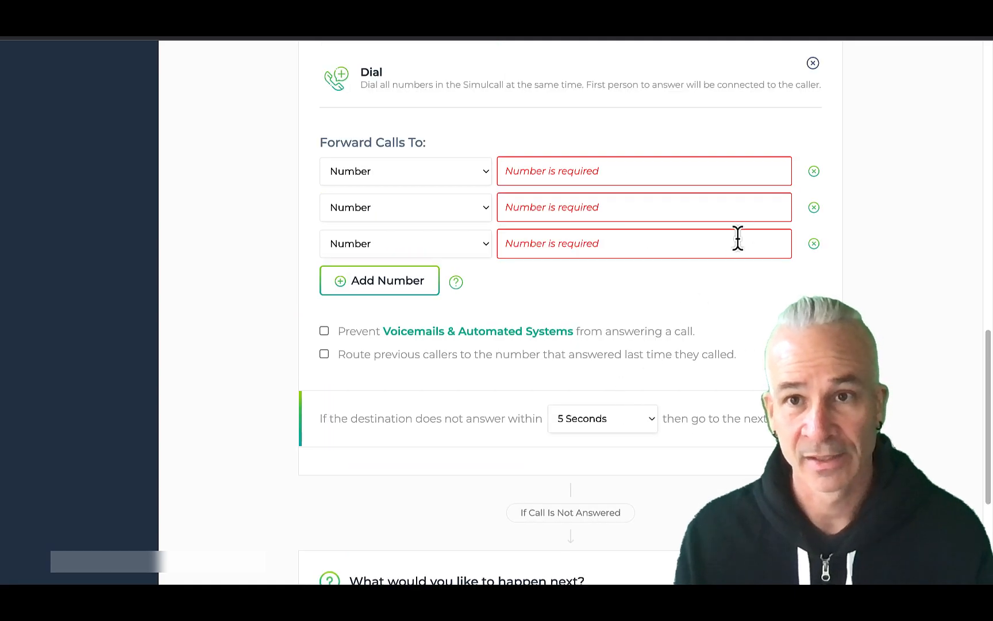
click(813, 82)
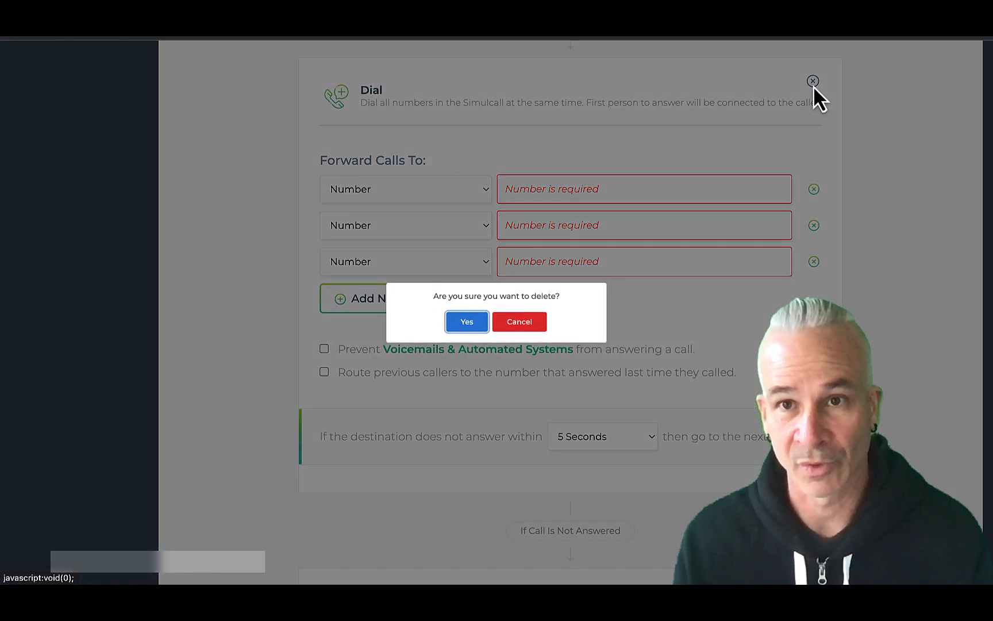
click(465, 322)
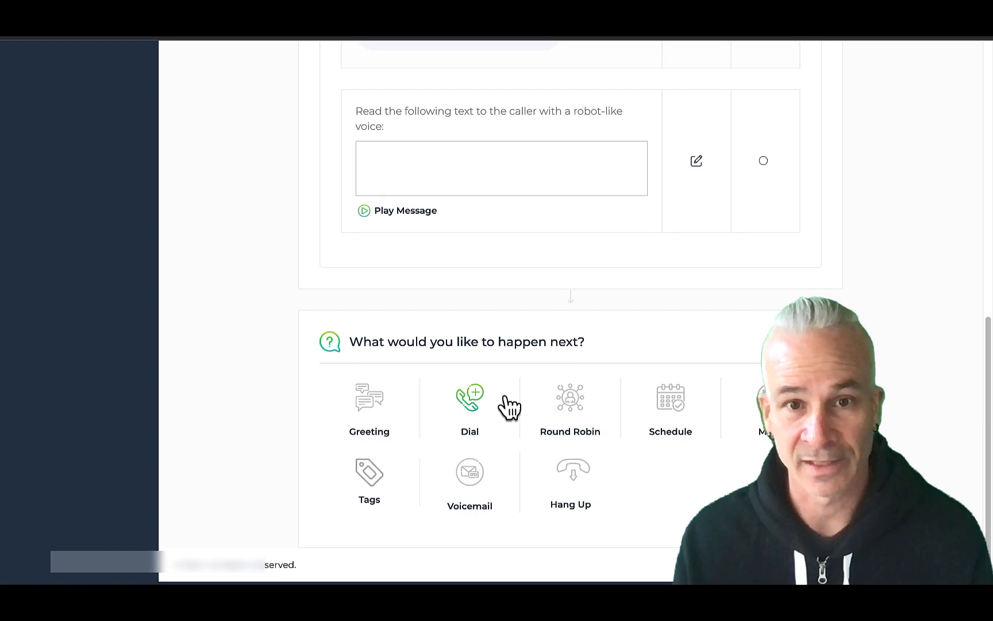
- Add a Round Robin step after the greeting and give its Round Robin 1 set an additional number entry
click(571, 405)
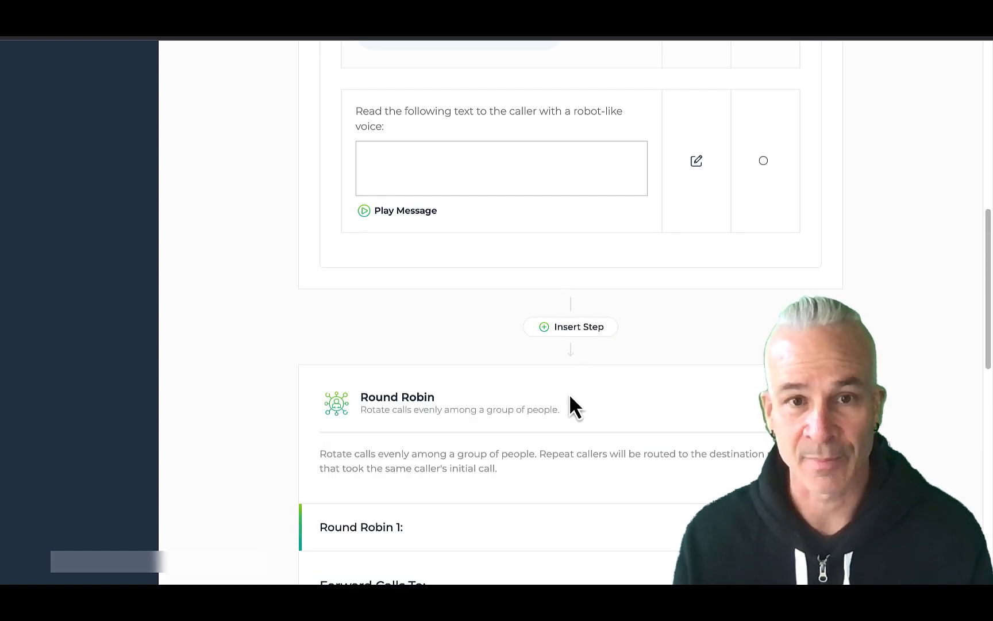
click(401, 337)
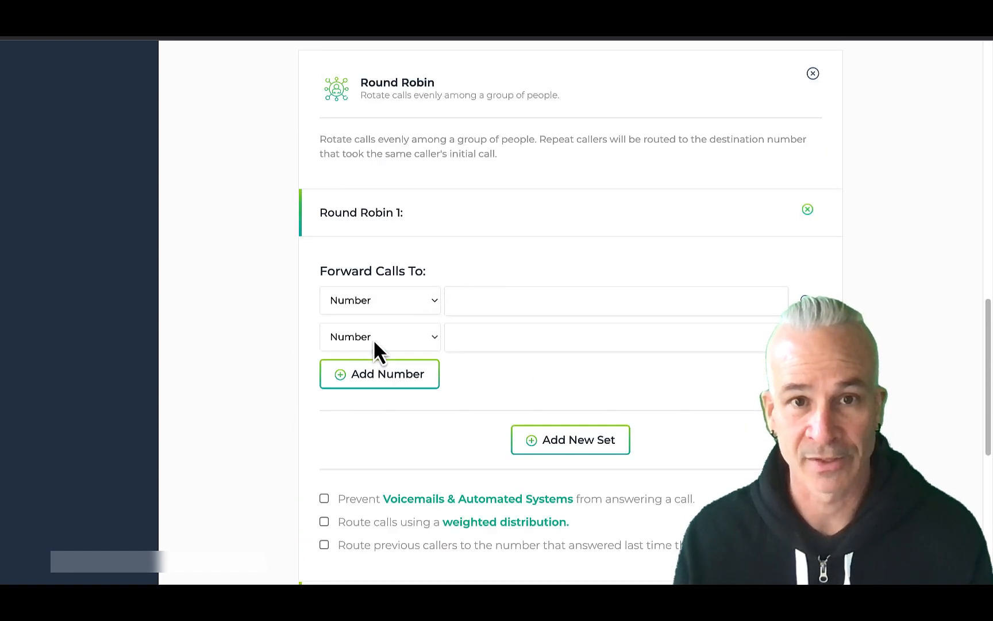
click(372, 380)
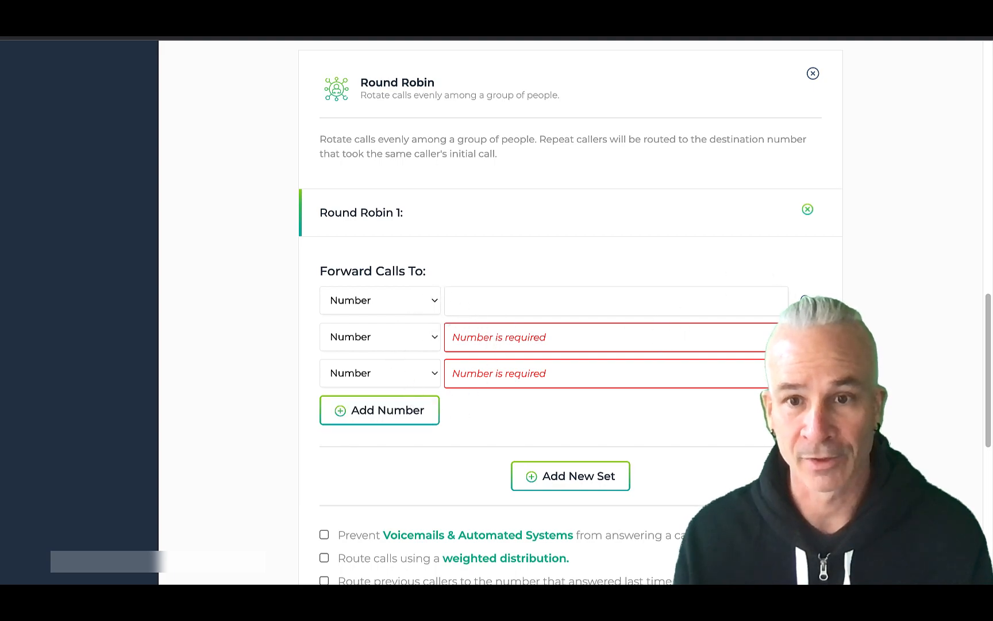
- Route the Round Robin calls using a weighted distribution and set the Round Robin 1 weight to 20%
click(323, 558)
click(767, 207)
drag(767, 209, 767, 210)
scroll(585, 247, down, 1)
scroll(510, 223, down, 4)
scroll(705, 259, up, 4)
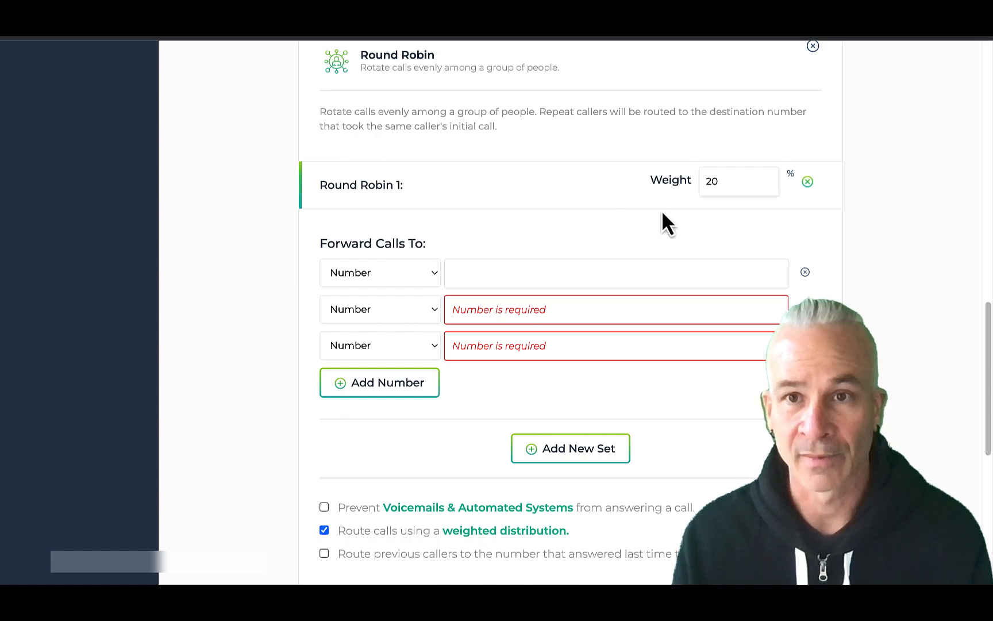
- Try voicemail prevention and previous-caller routing in the Round Robin step, leaving both options and weighted distribution turned off
scroll(627, 402, down, 5)
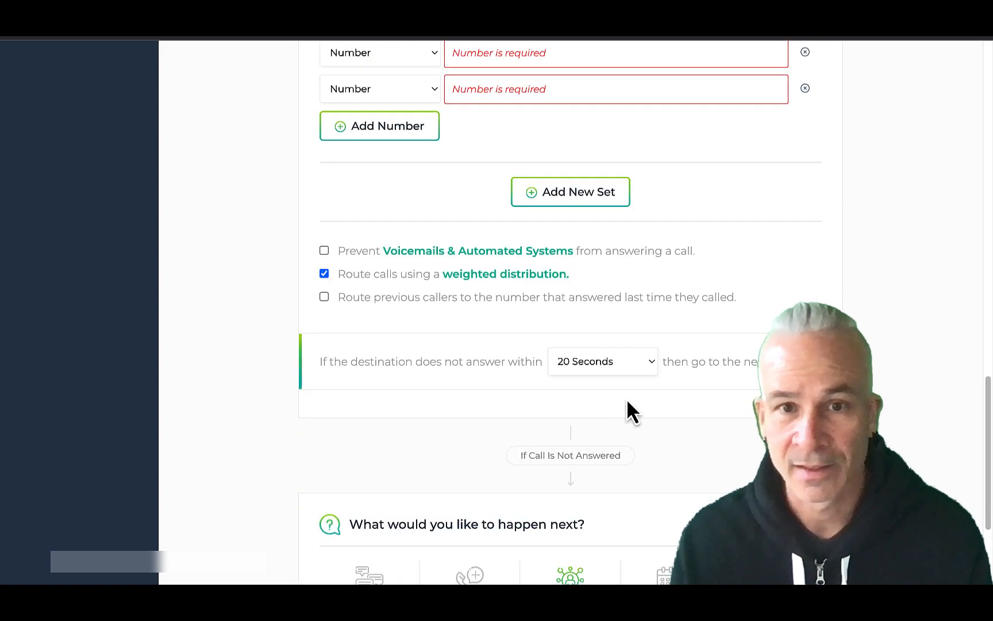
click(324, 251)
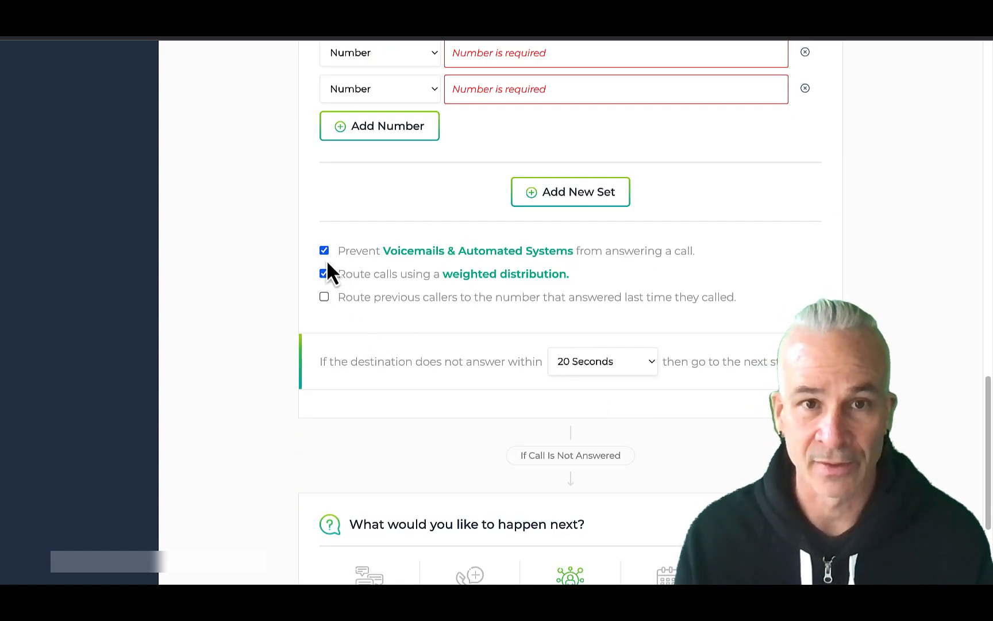
click(324, 274)
click(324, 295)
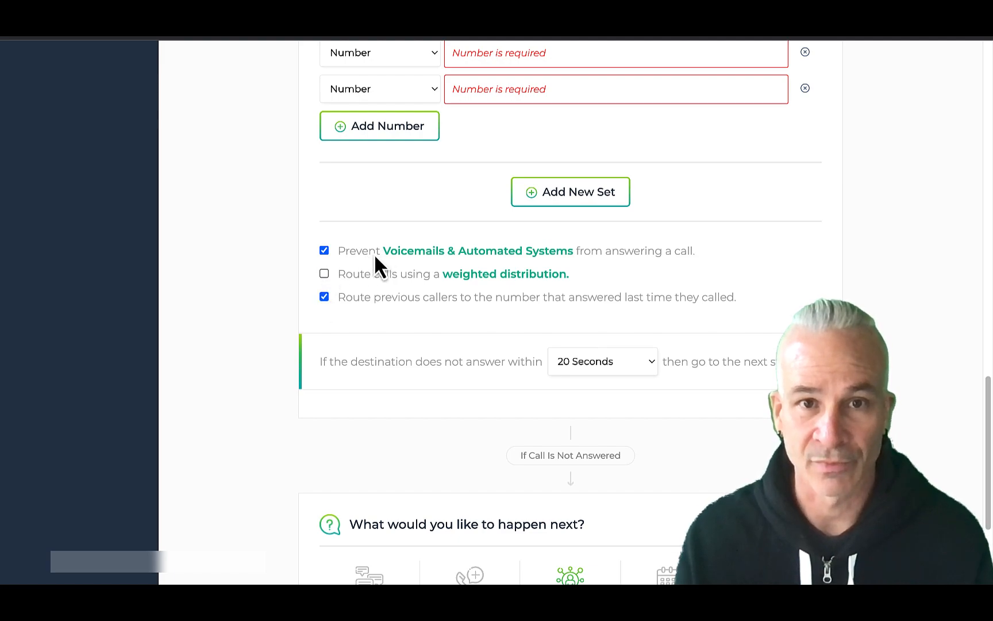
click(323, 251)
click(324, 297)
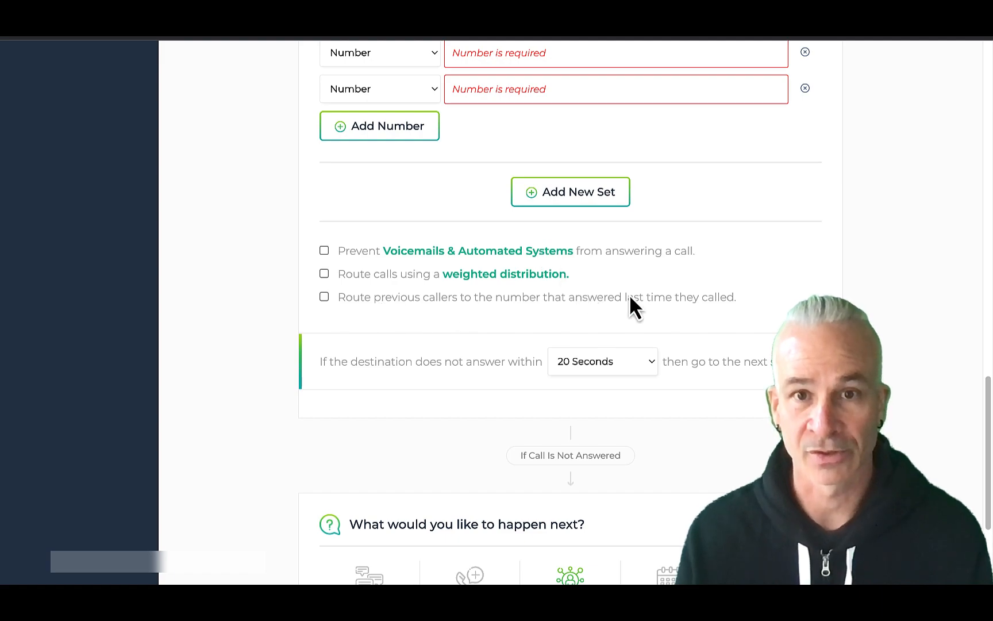
- Set the Round Robin step's no-answer time to 5 Seconds, and delete the Round Robin step
click(600, 367)
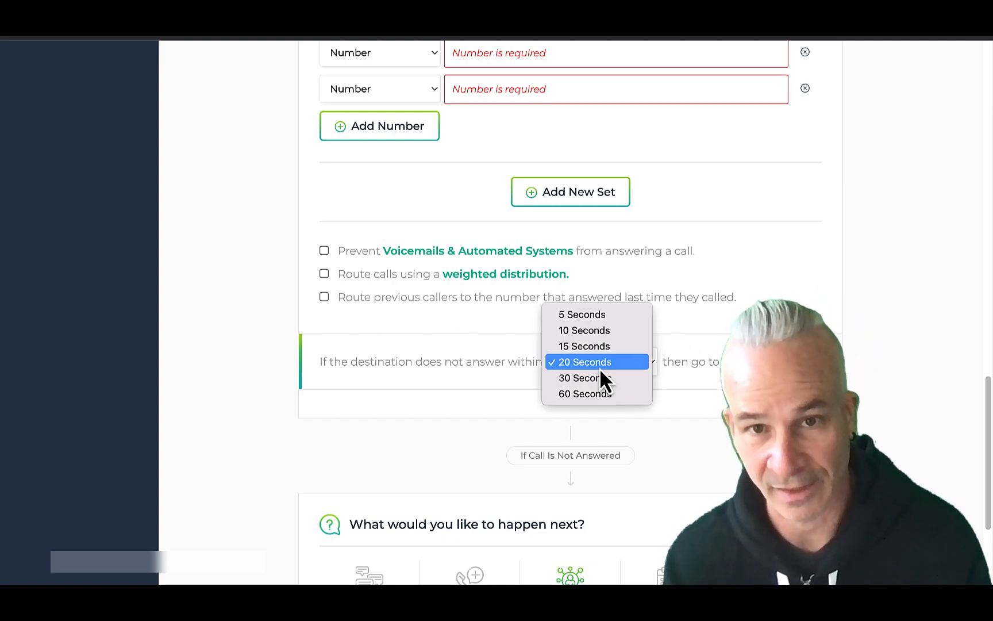
click(578, 314)
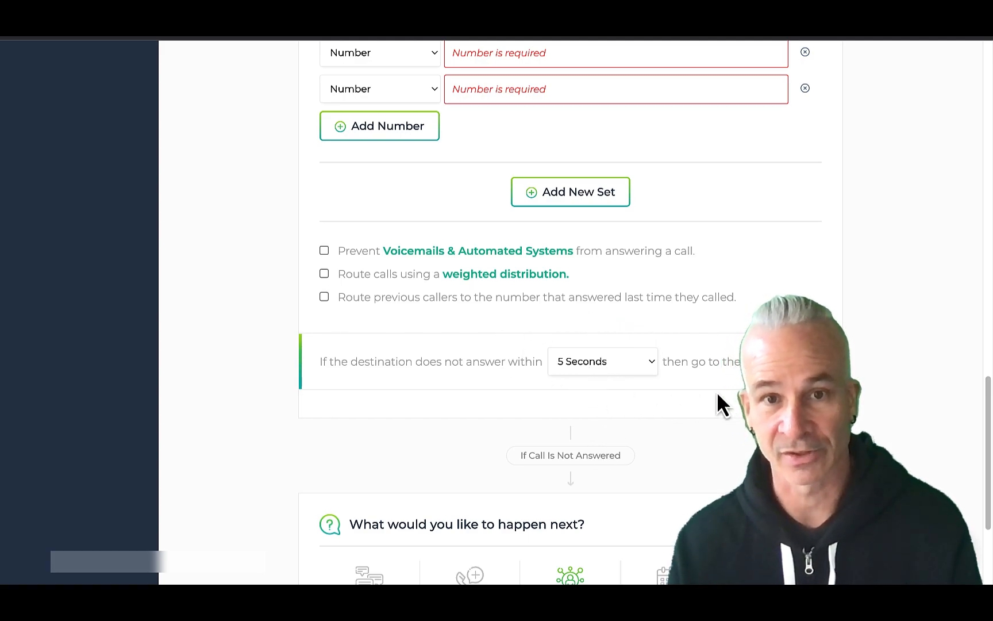
scroll(724, 397, up, 6)
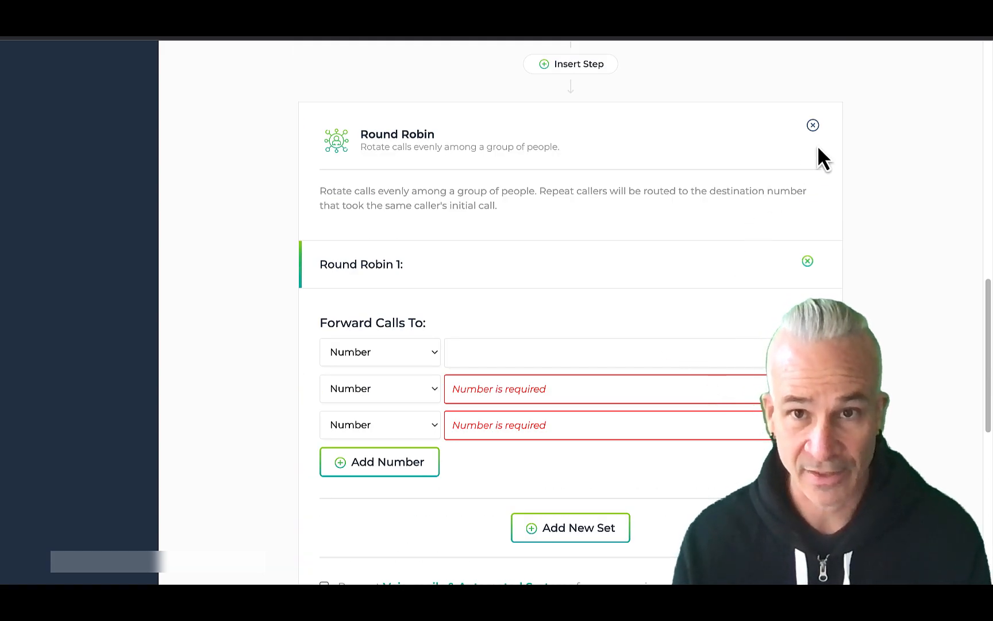
click(812, 125)
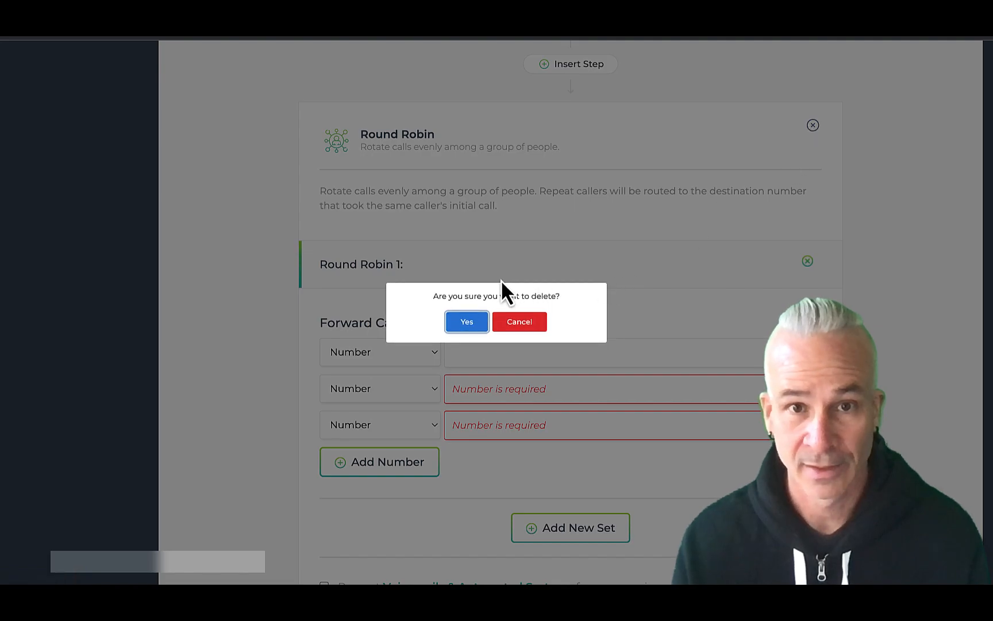
click(482, 321)
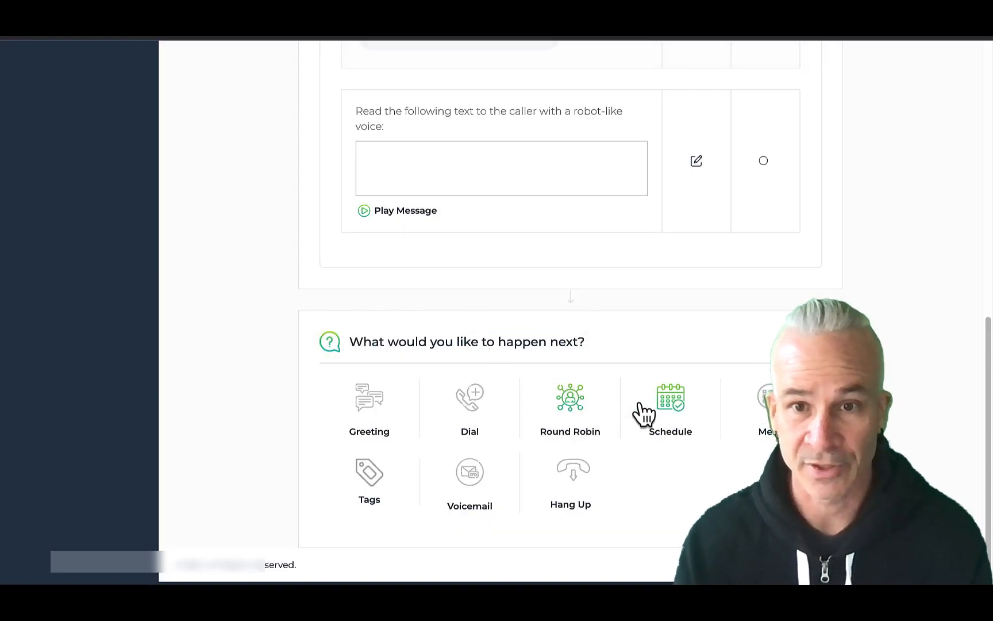
- Add a Schedule step after the greeting and look through the day and time choices of Schedule Branch A
click(677, 403)
scroll(707, 373, down, 3)
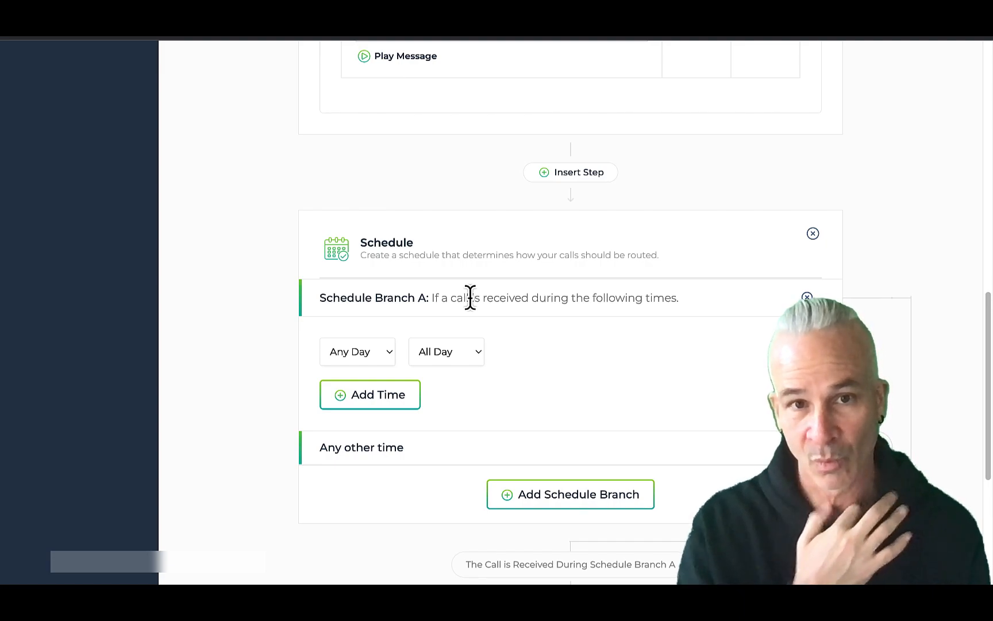
click(344, 355)
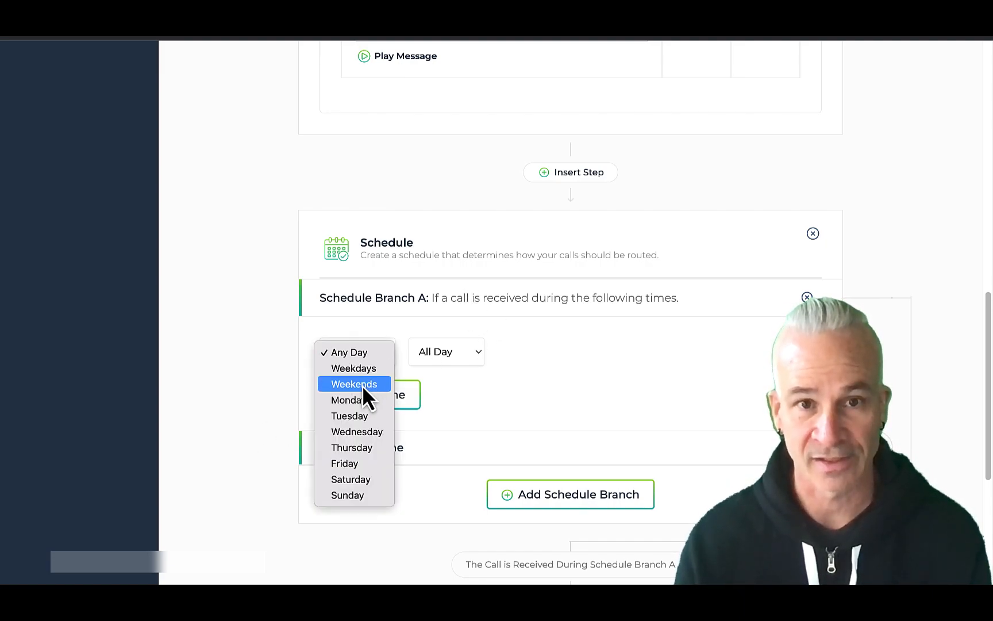
click(473, 354)
click(473, 355)
click(515, 368)
- Set Schedule Branch A to Weekdays with a Between time range
scroll(529, 395, down, 4)
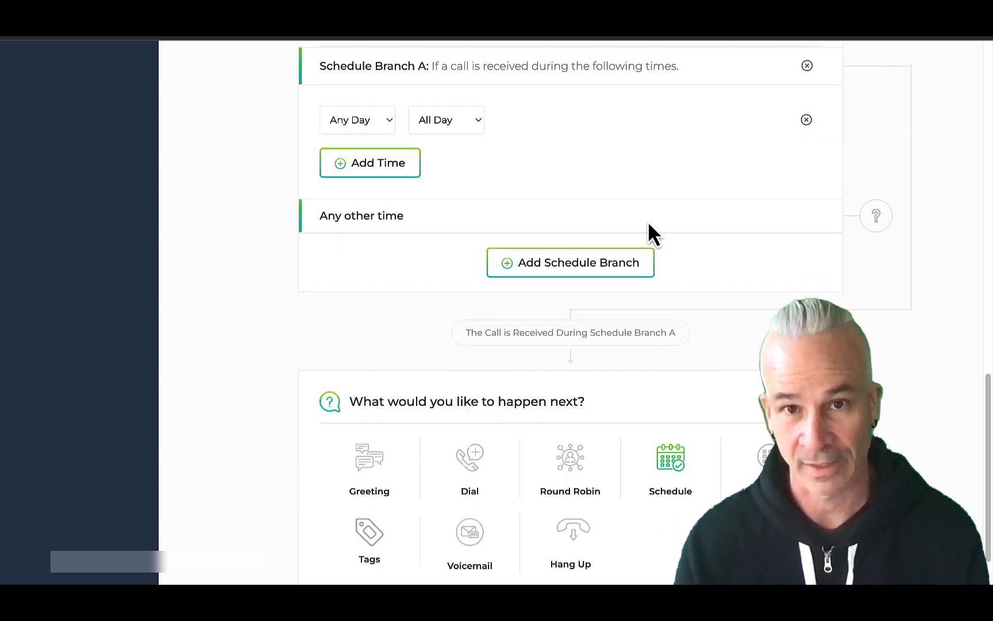
scroll(654, 221, up, 2)
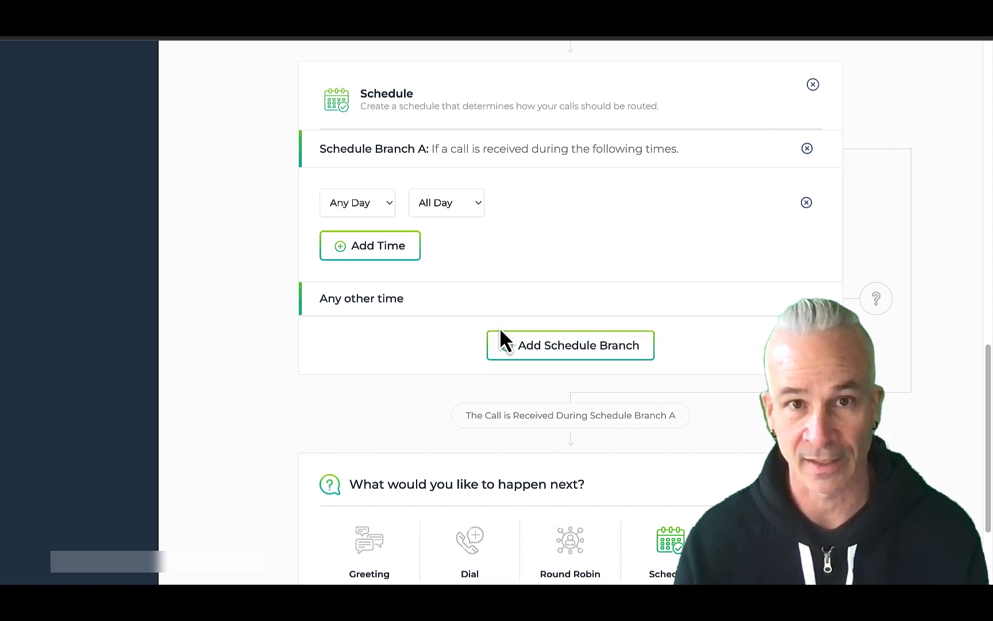
click(343, 205)
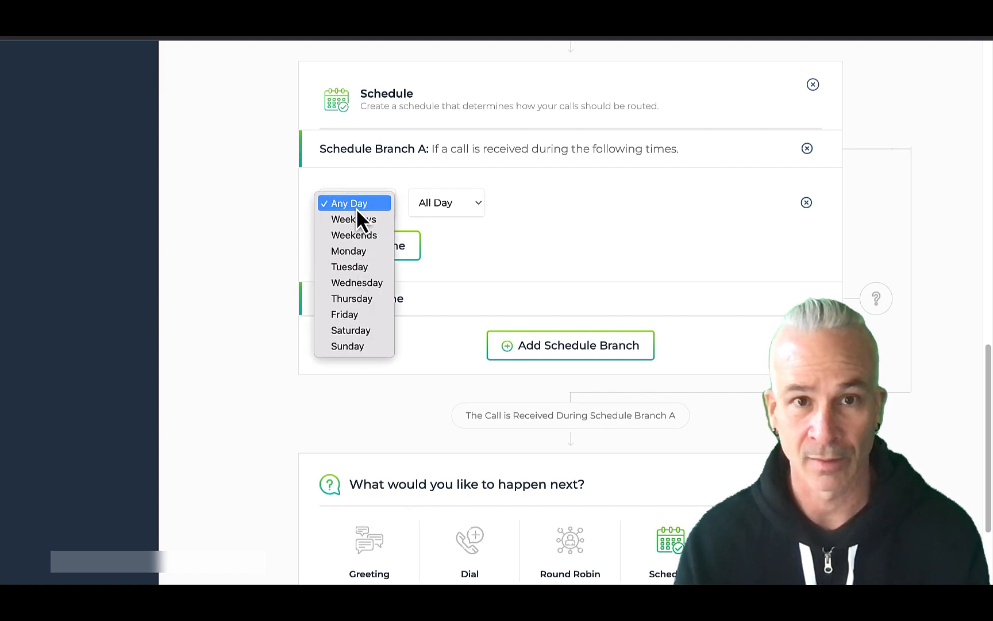
click(356, 205)
click(363, 207)
click(367, 223)
click(467, 203)
click(458, 221)
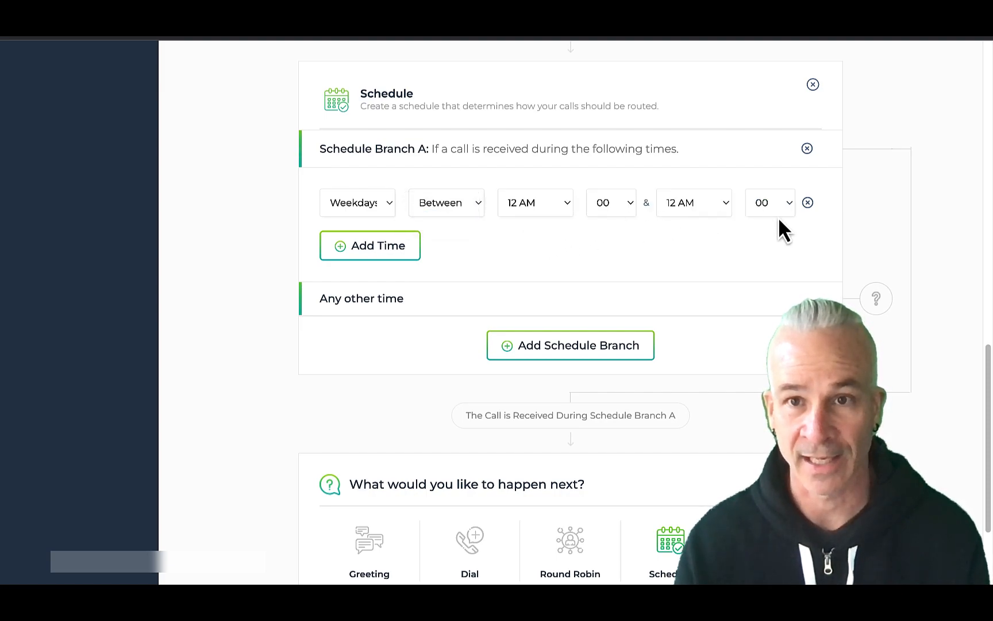
- Add Schedule Branch B to the Schedule step and switch the flow below to that branch
scroll(541, 514, down, 1)
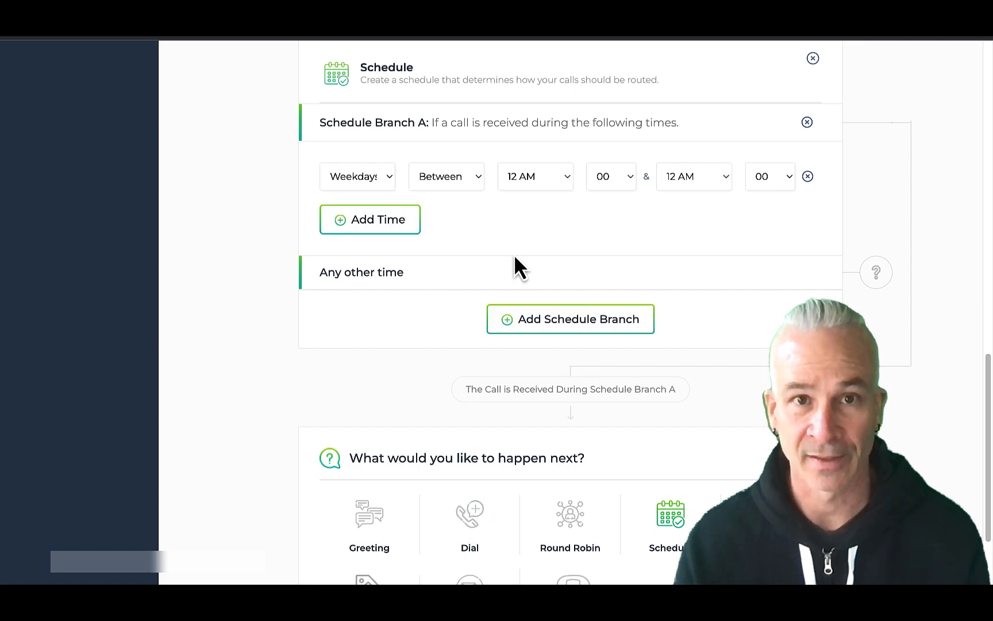
scroll(517, 276, up, 1)
click(568, 351)
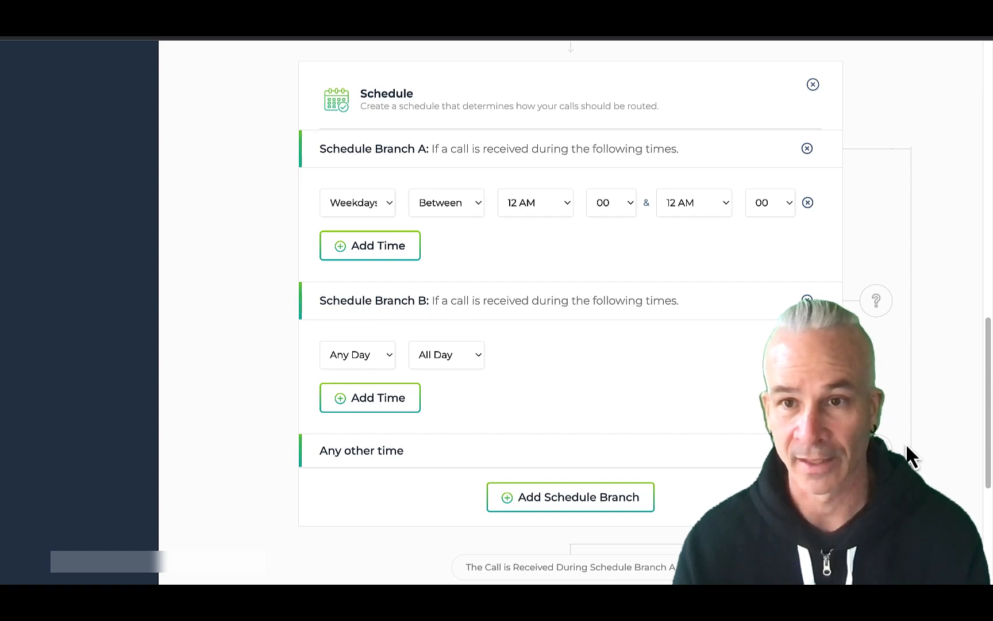
click(872, 304)
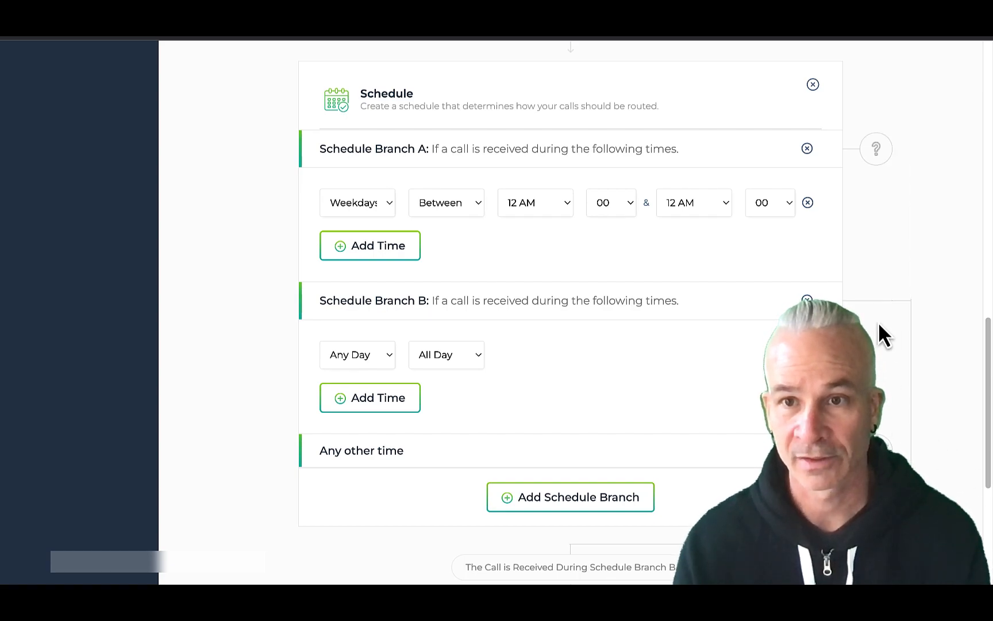
- Delete the whole Schedule step from the call flow and confirm the deletion
scroll(614, 532, down, 3)
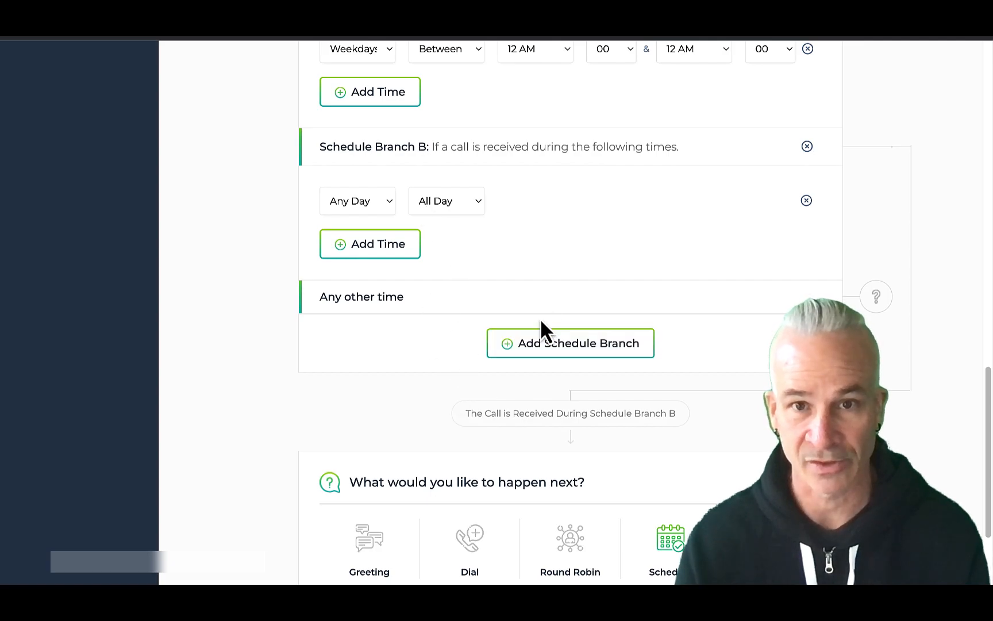
scroll(517, 330, down, 3)
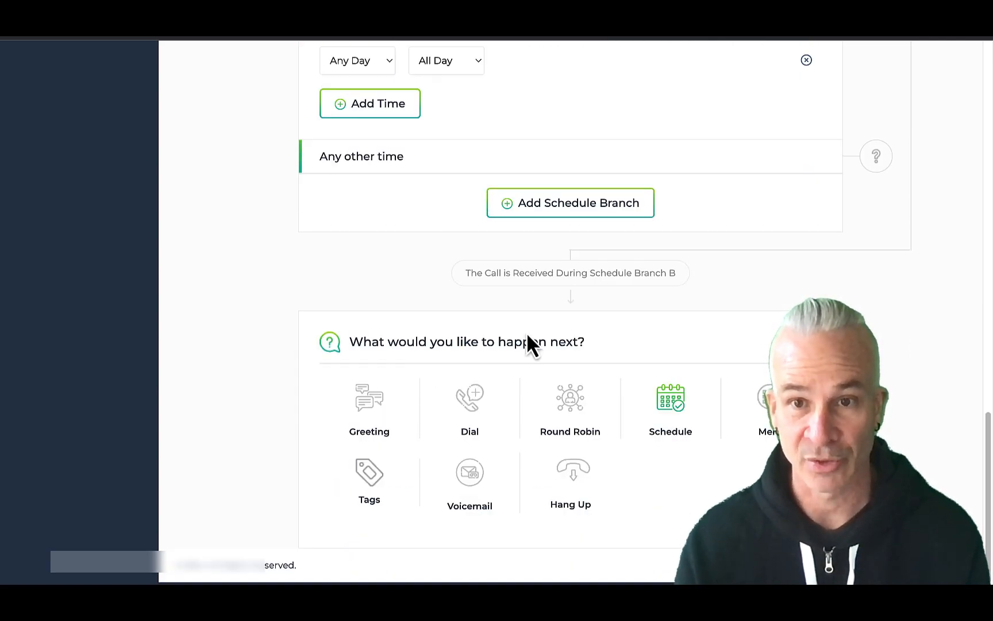
scroll(526, 332, up, 9)
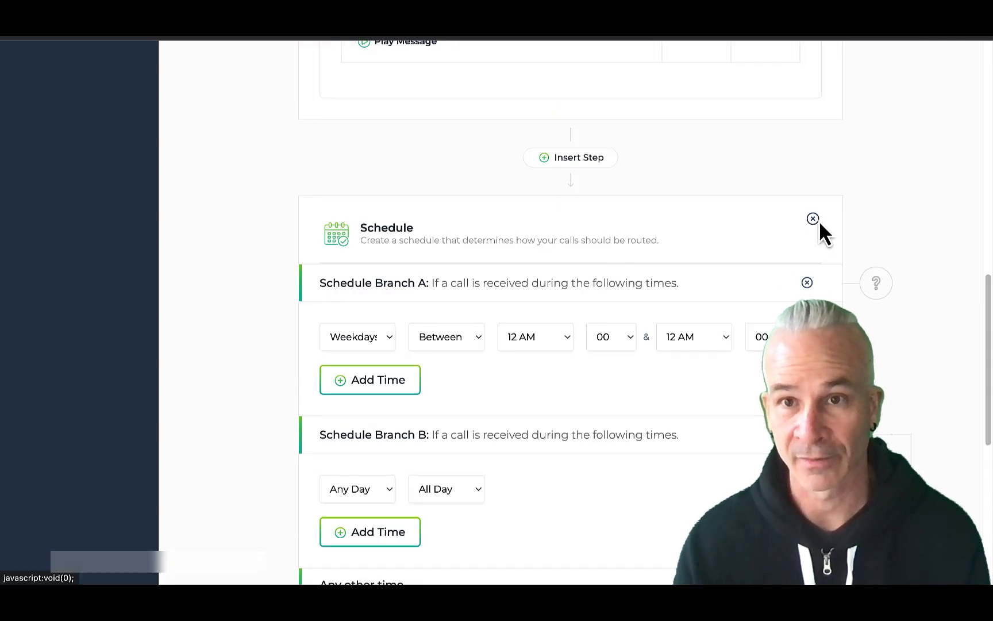
click(814, 220)
click(469, 322)
- Add a Menu step after the greeting and view its recording, text message and keypad options
scroll(556, 369, up, 3)
scroll(555, 373, down, 3)
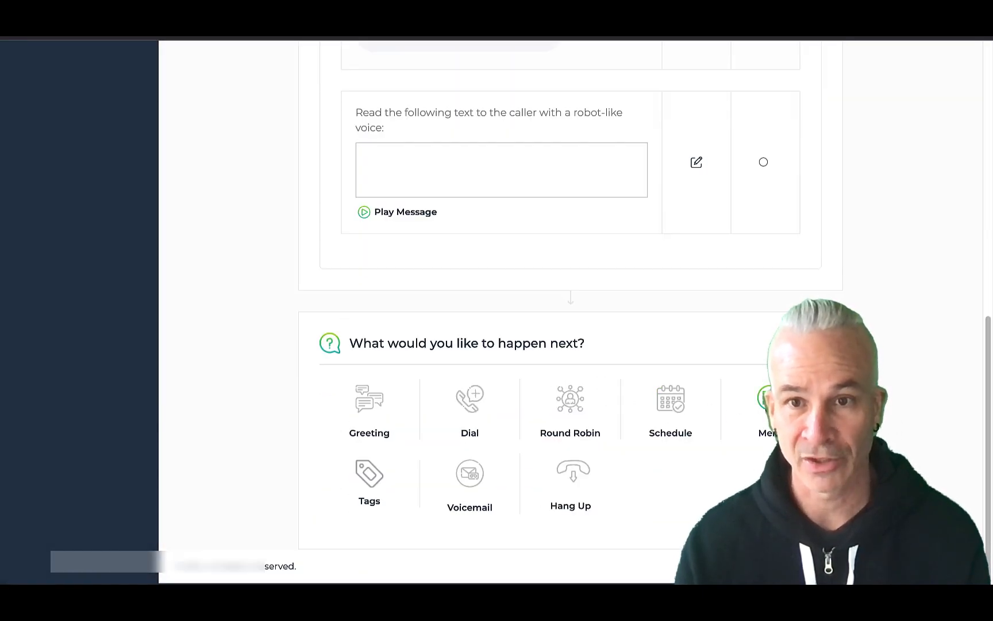
click(770, 408)
scroll(397, 236, up, 1)
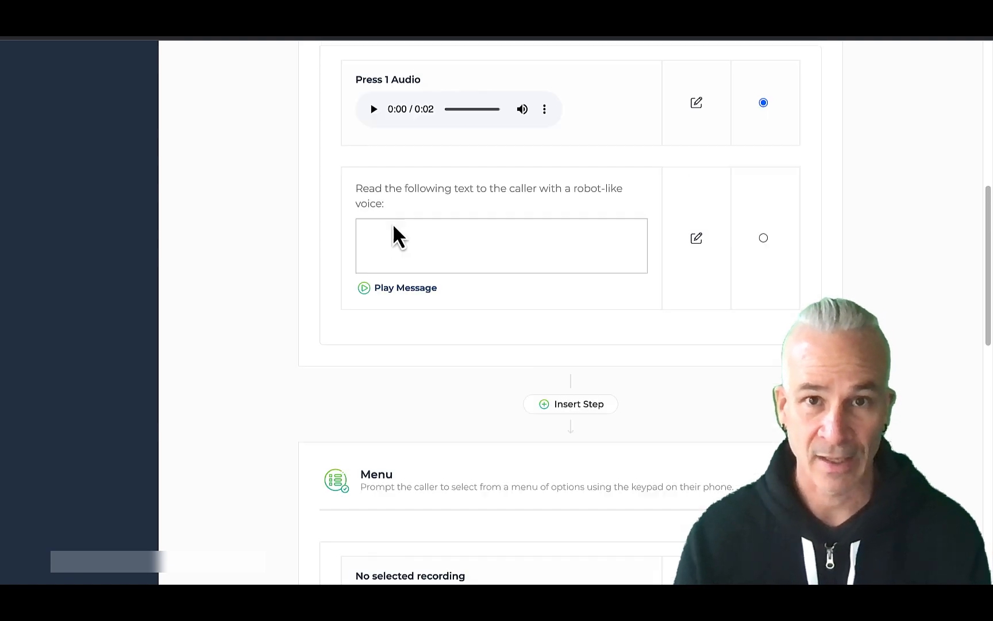
scroll(413, 259, down, 2)
scroll(463, 373, down, 4)
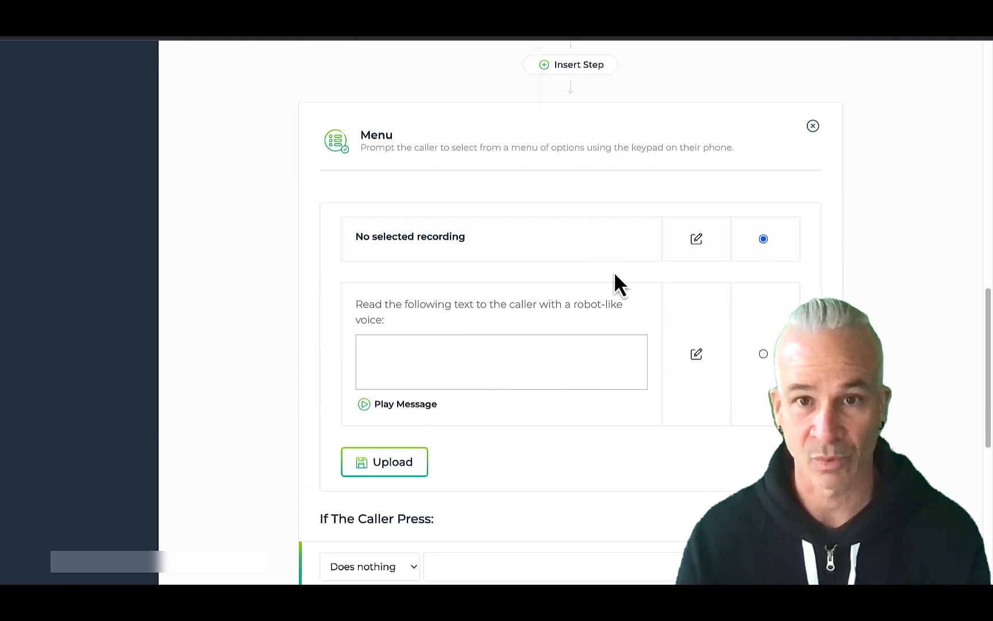
- Try to add another menu option to the Menu step before any recording is chosen
scroll(588, 350, down, 3)
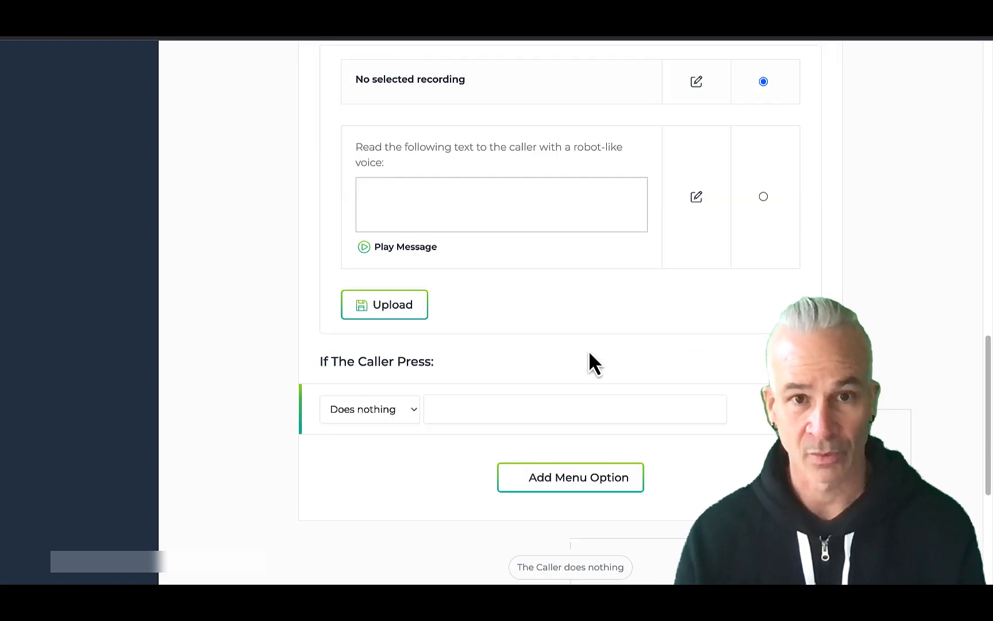
click(538, 494)
click(494, 371)
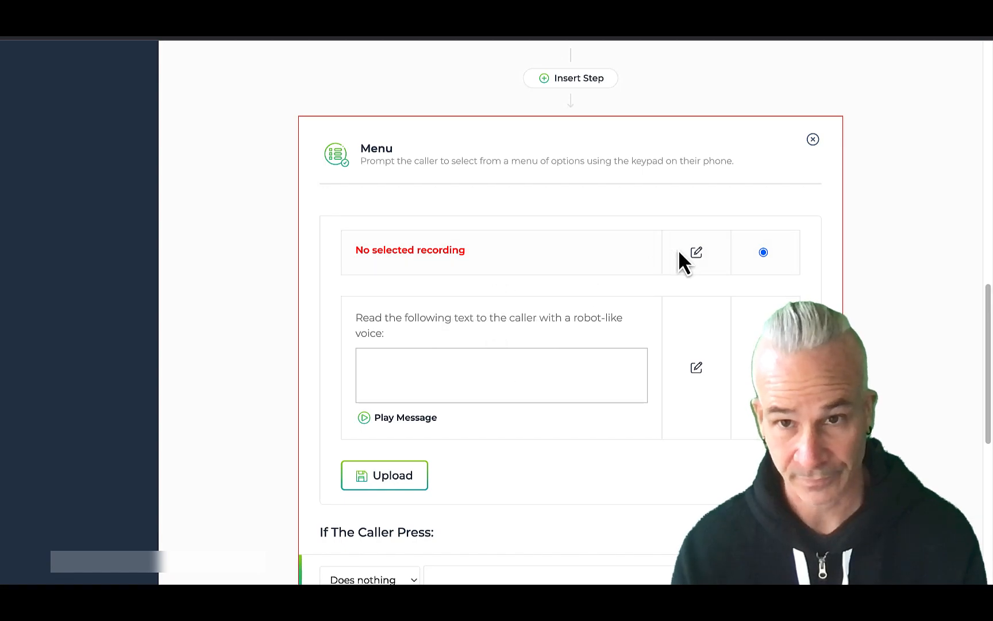
- Select the Press 1 recording as the Menu step's prompt and save the selection
click(696, 253)
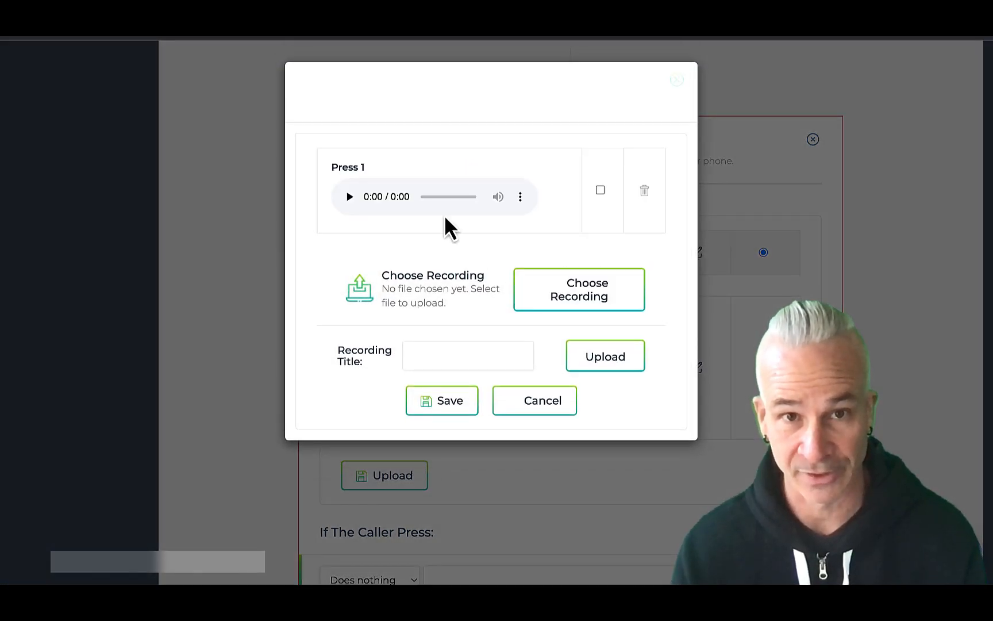
click(599, 192)
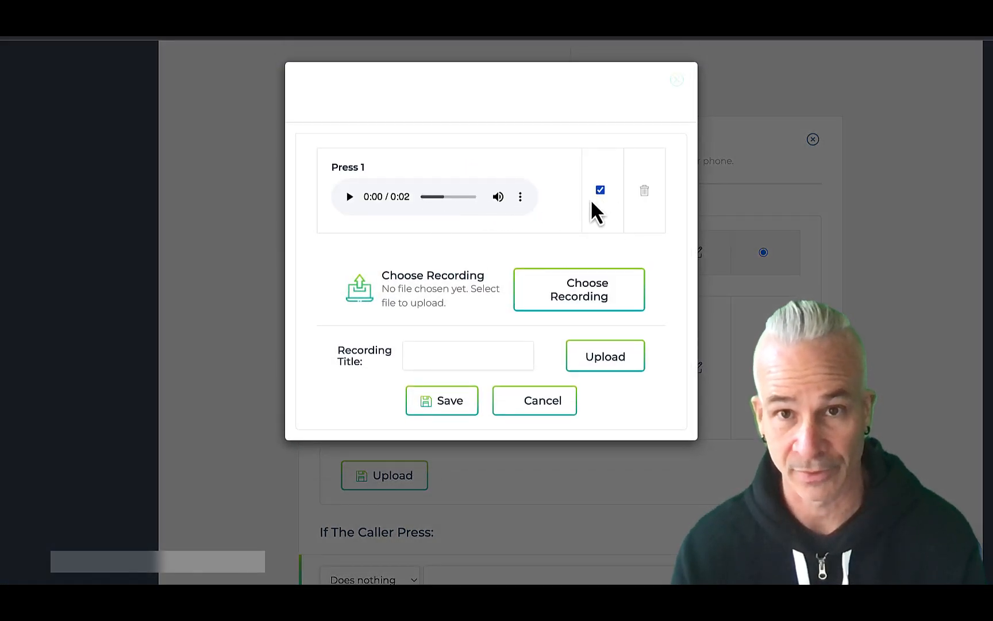
click(442, 405)
- Add two more menu options to the Menu step's caller keypad choices
scroll(551, 408, down, 5)
scroll(492, 288, up, 1)
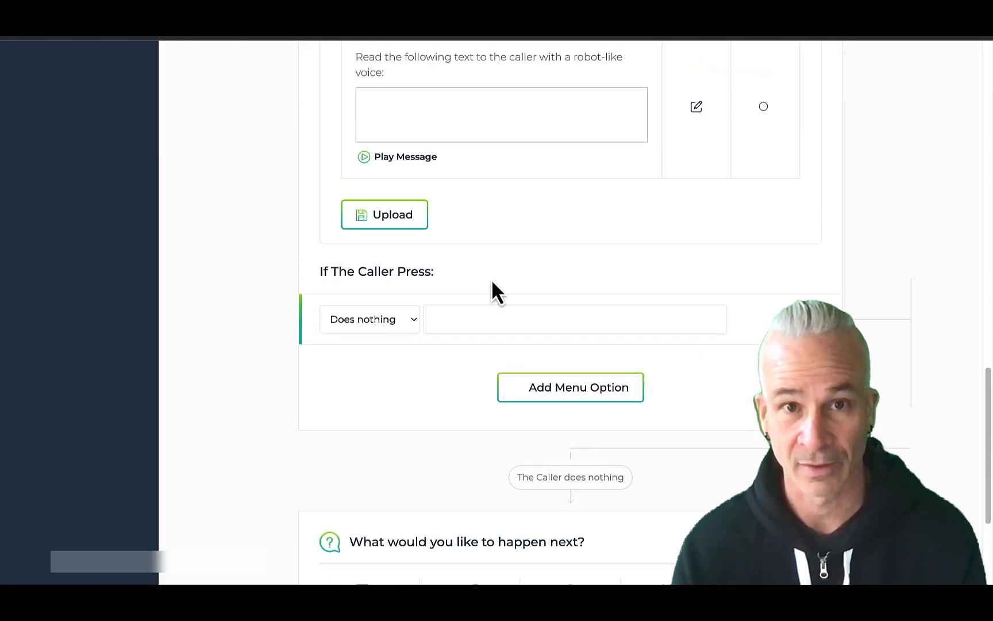
click(543, 391)
click(543, 391)
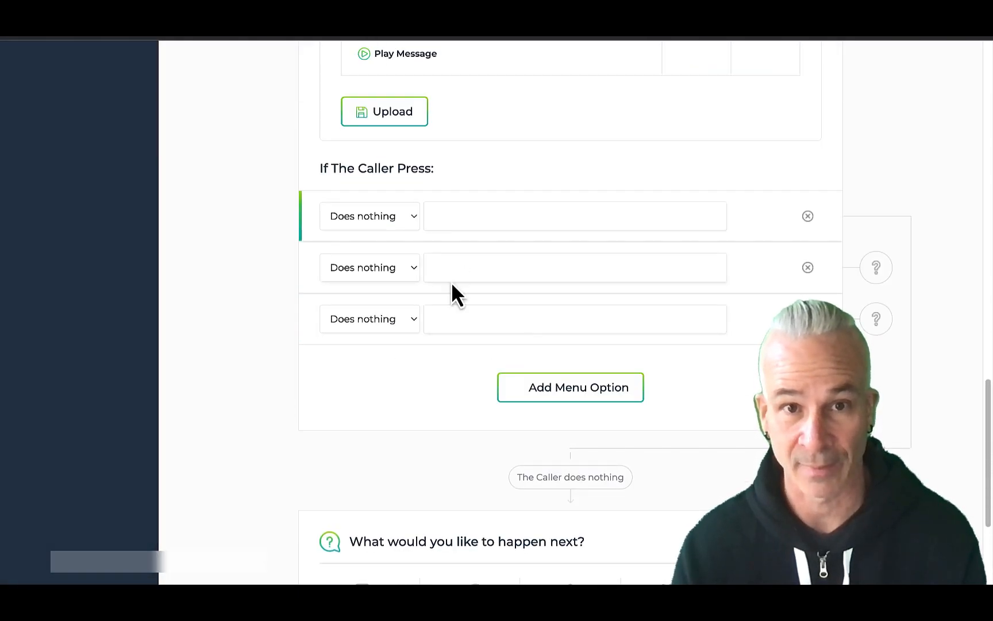
- Assign Press 1, Press 2 and Press 3 to the three menu options in order
click(374, 215)
click(480, 190)
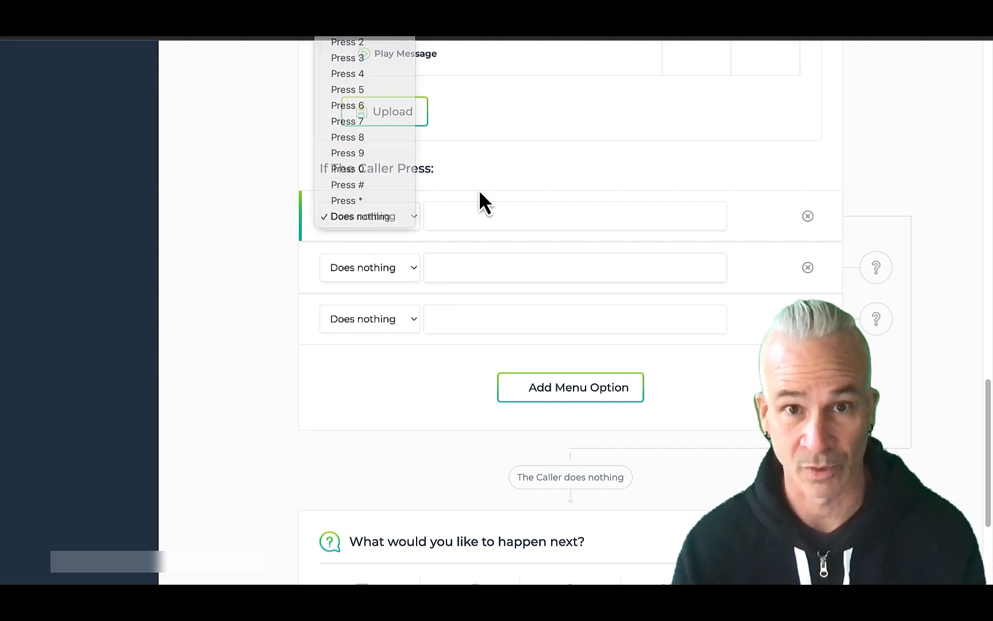
click(520, 218)
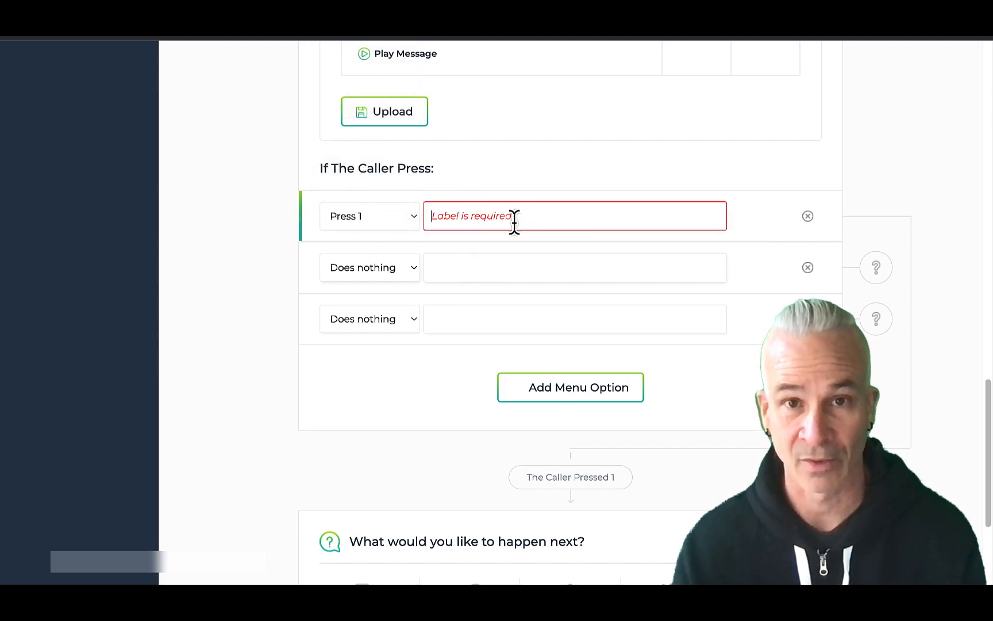
click(362, 279)
click(357, 96)
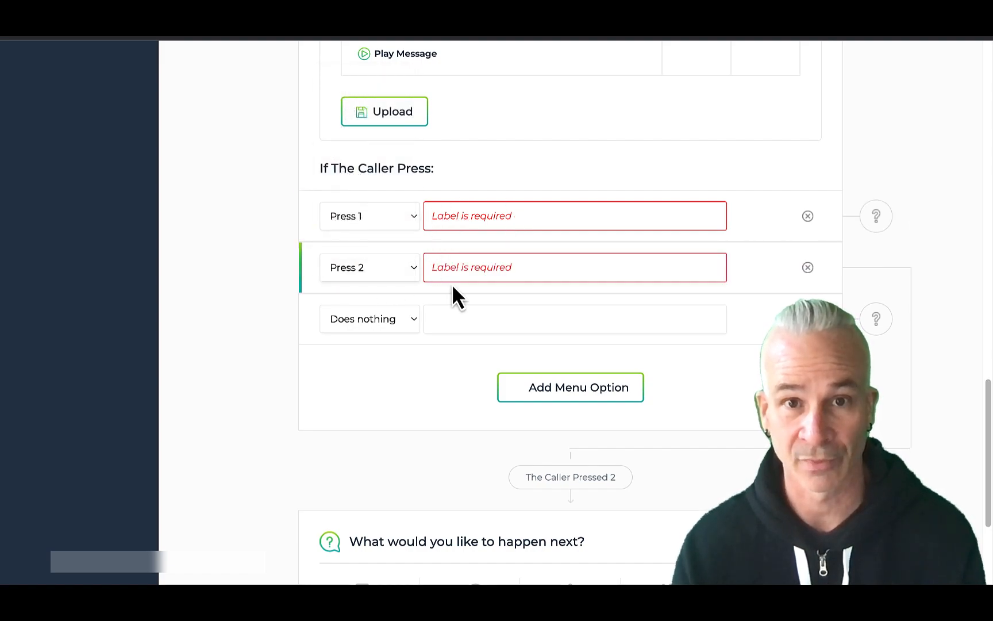
click(367, 320)
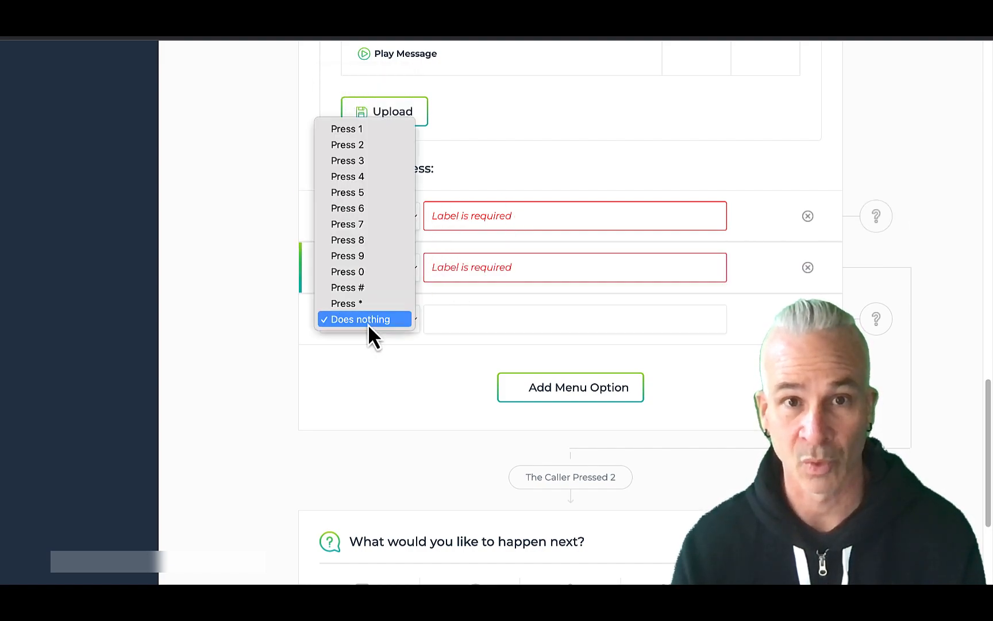
click(357, 161)
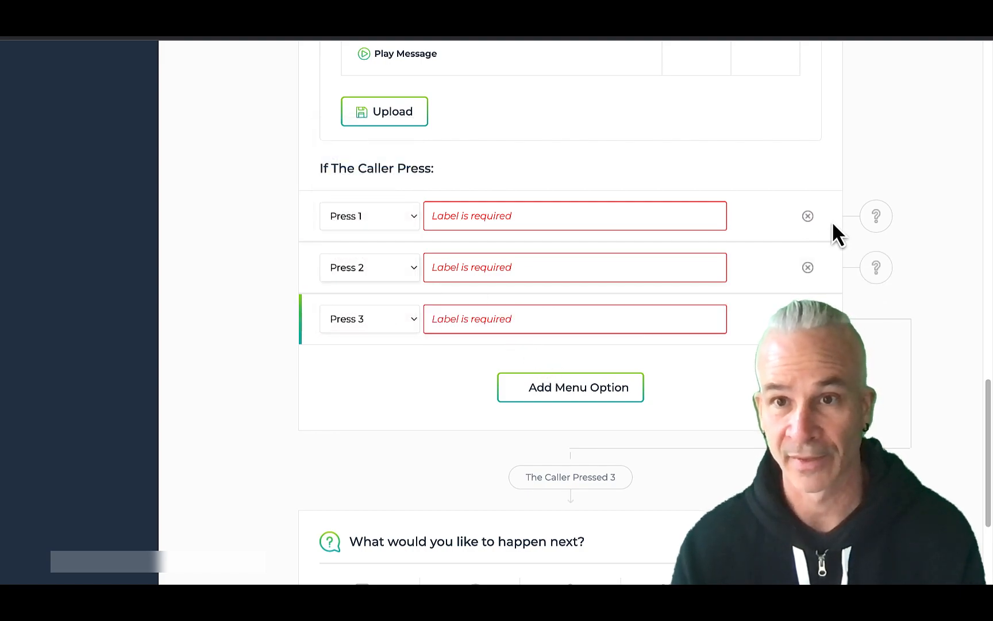
- Try to switch the flow below the Menu step to the Press 1 branch
click(876, 218)
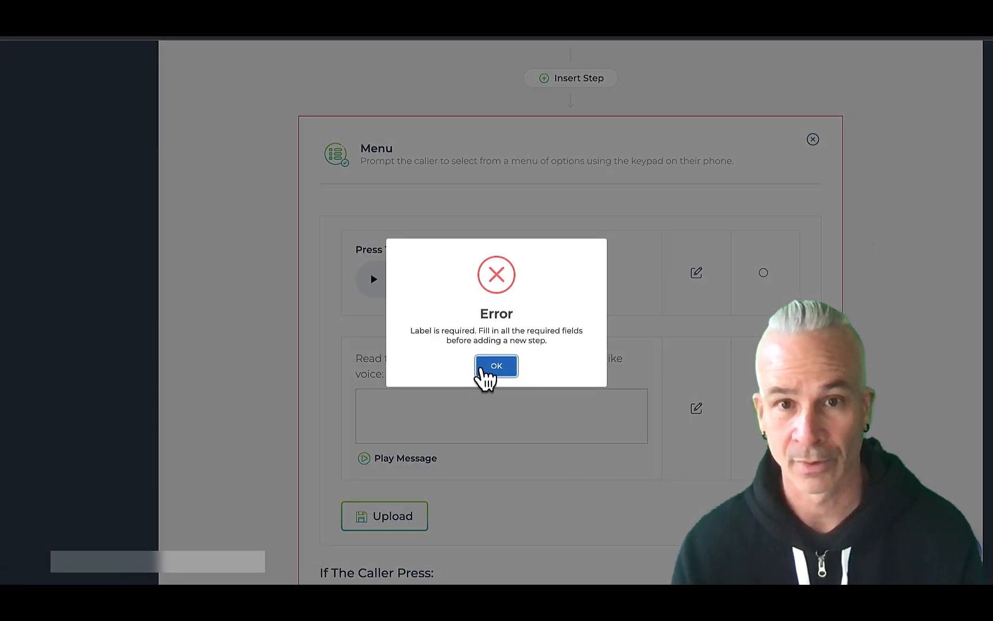
click(491, 368)
scroll(652, 349, down, 6)
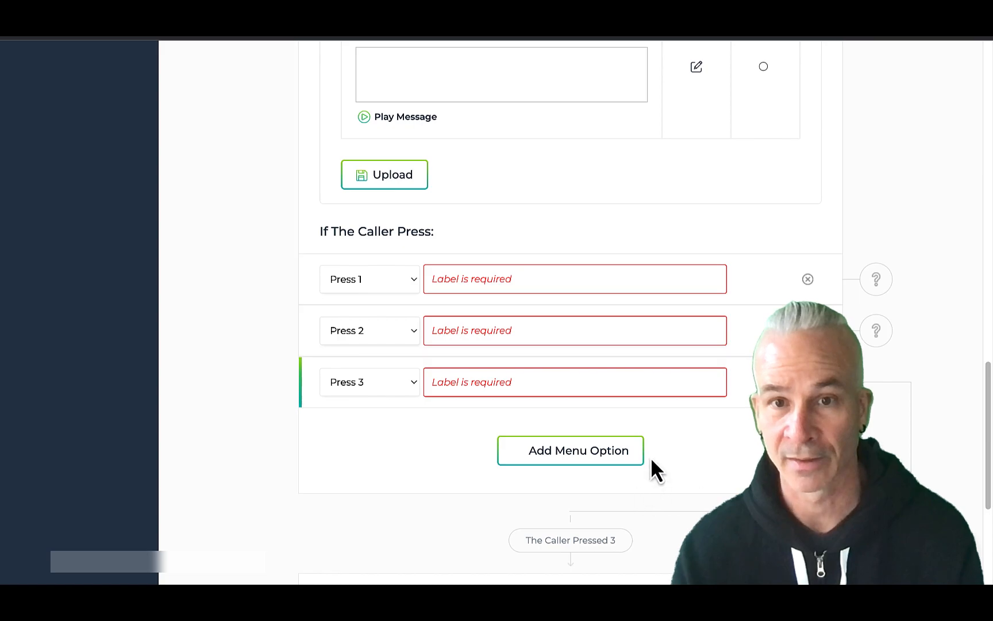
- Examine the Menu step's keypad options and the next-step choices offered under the Press 3 branch
scroll(751, 275, down, 3)
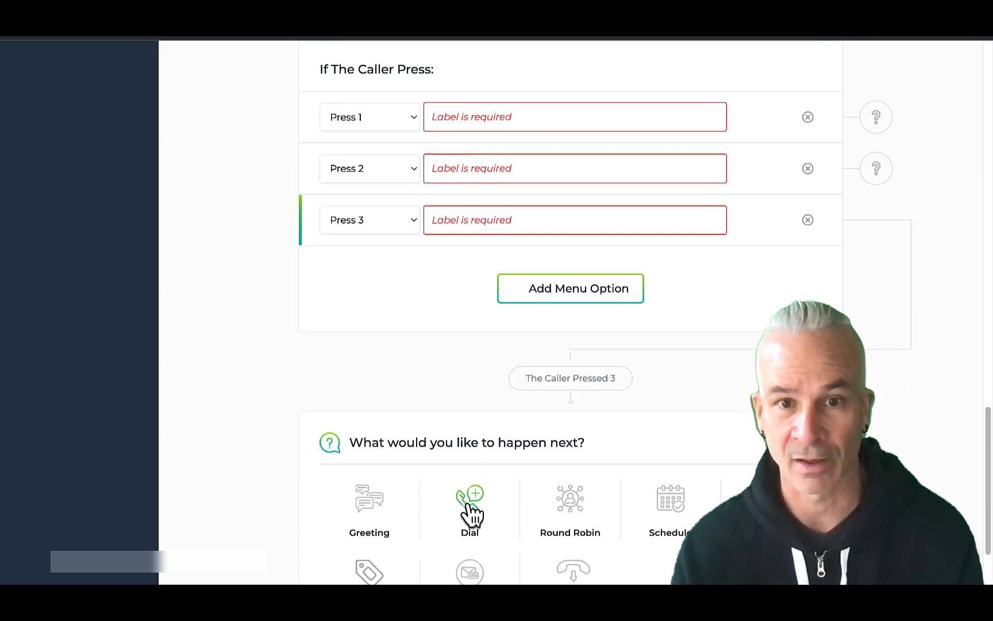
scroll(539, 437, up, 1)
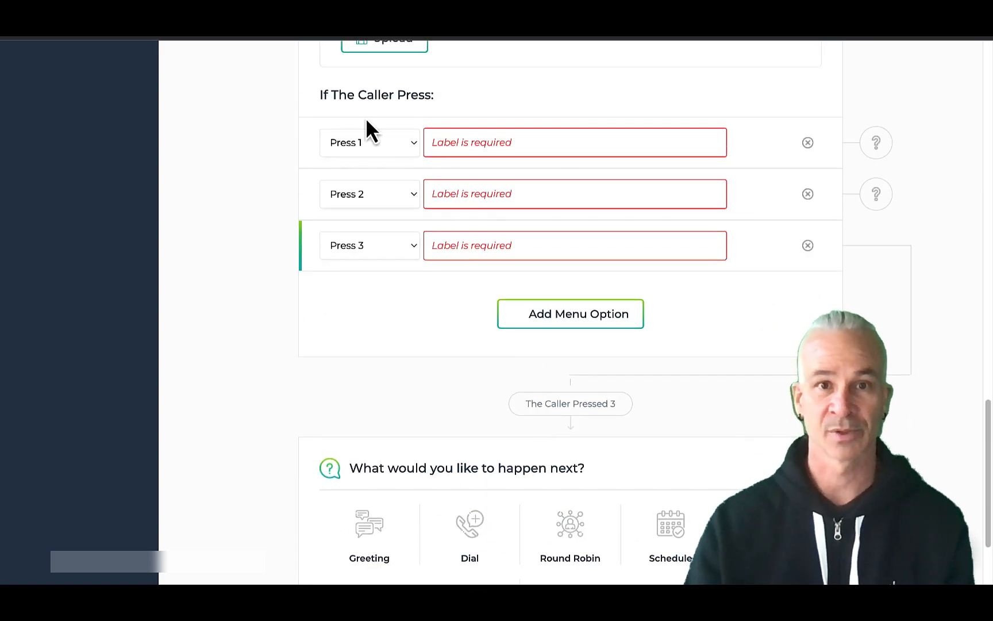
scroll(532, 230, up, 1)
scroll(494, 207, down, 3)
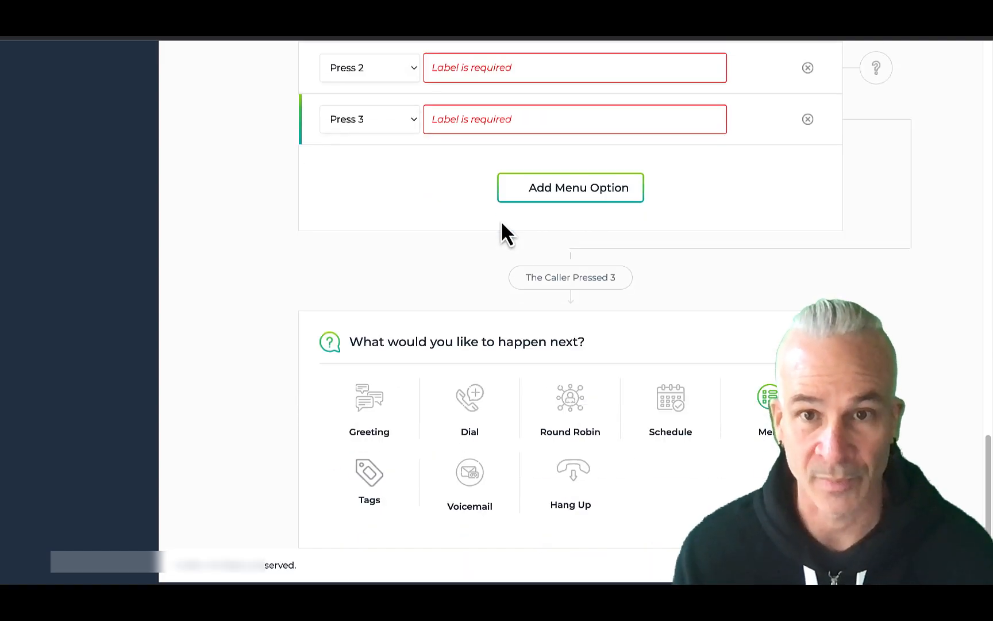
scroll(545, 258, up, 7)
scroll(587, 284, down, 2)
scroll(809, 222, up, 4)
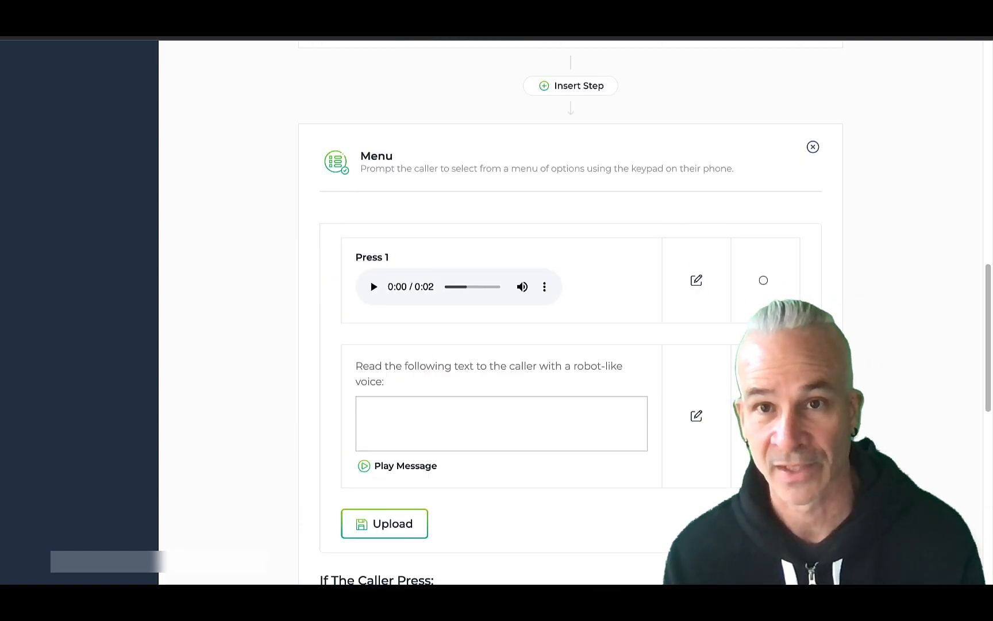
scroll(809, 222, down, 3)
- Delete the whole Menu step from the call flow and confirm the deletion
scroll(804, 310, up, 2)
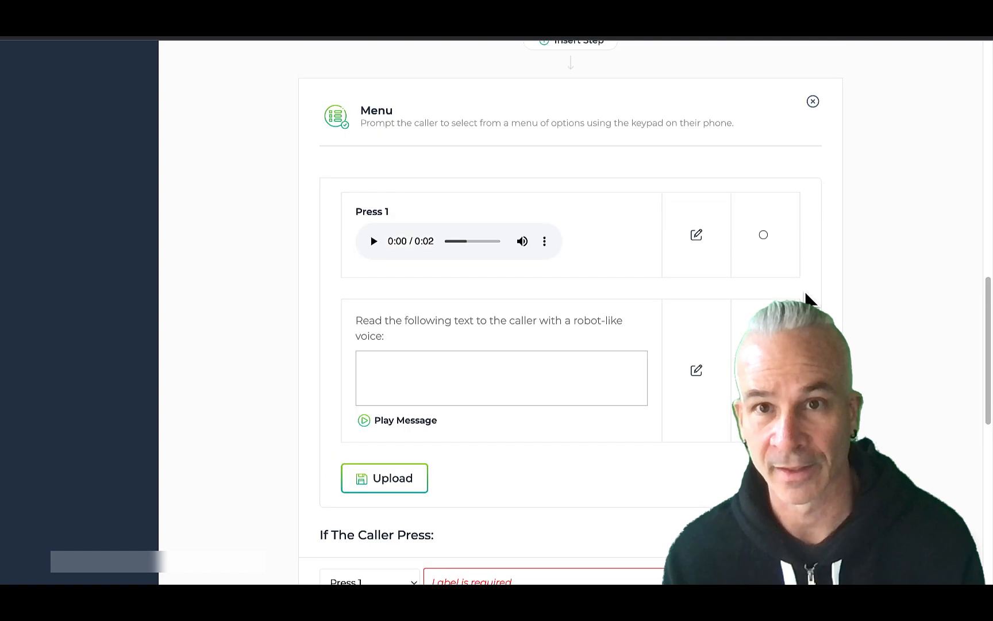
click(813, 120)
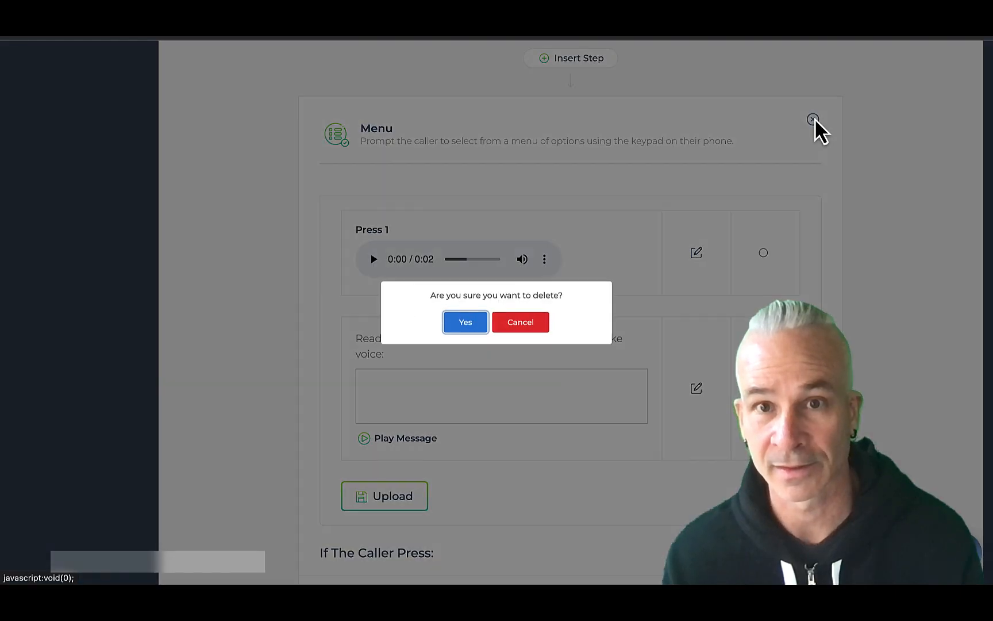
click(457, 326)
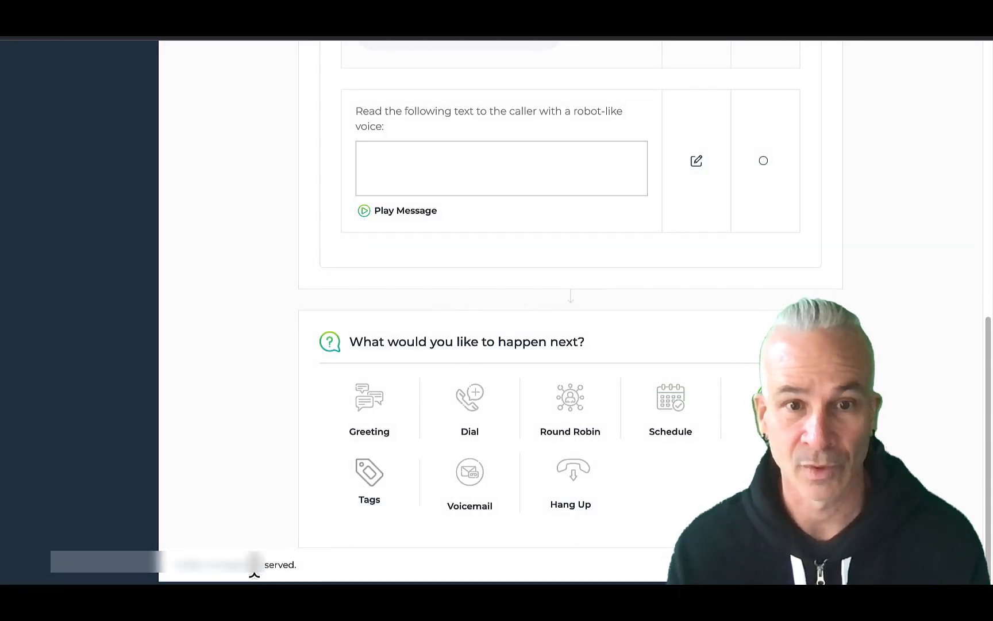
- Add a Tags step after the greeting and view its tag selection list
click(369, 475)
scroll(488, 345, down, 4)
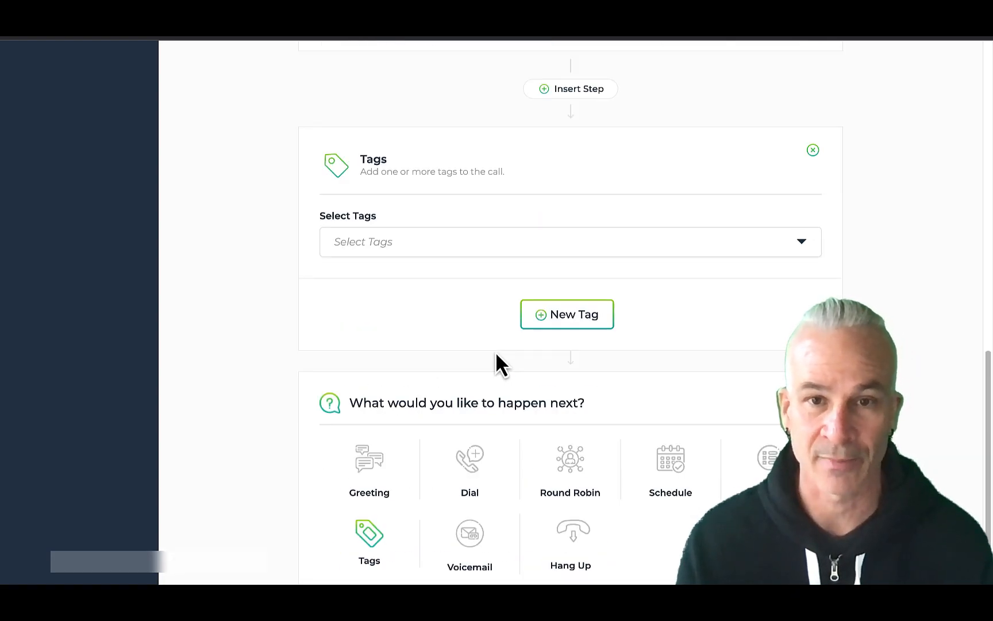
click(476, 252)
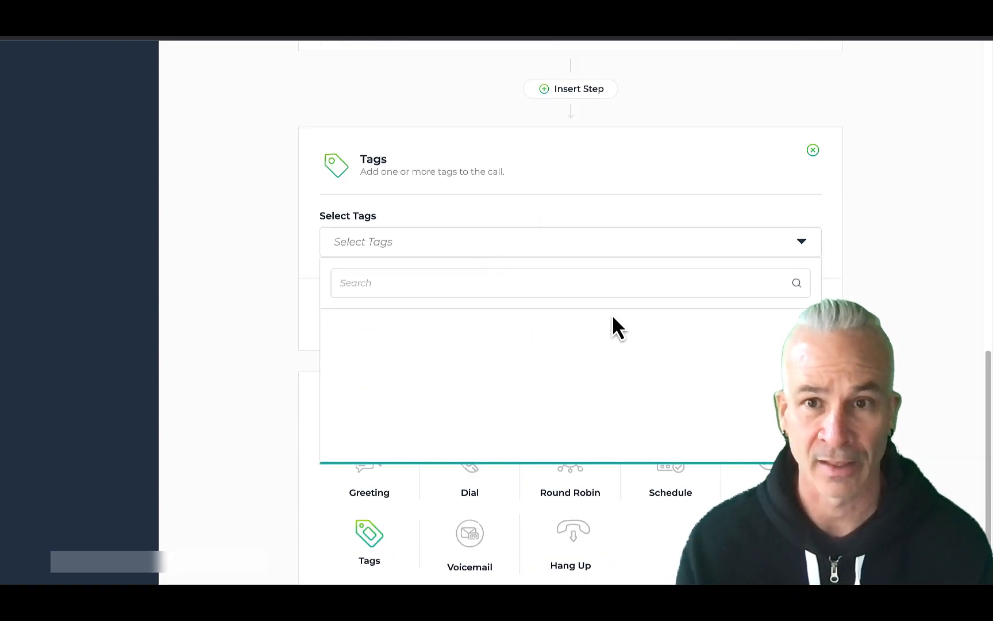
click(306, 320)
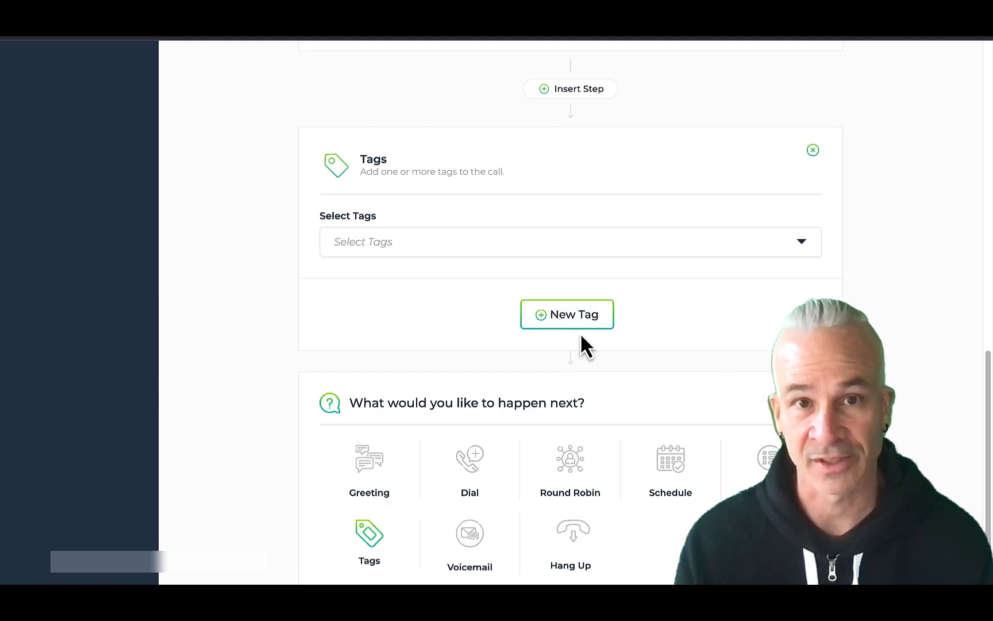
- Delete the Tags step from the call flow and confirm the deletion
click(812, 150)
click(465, 323)
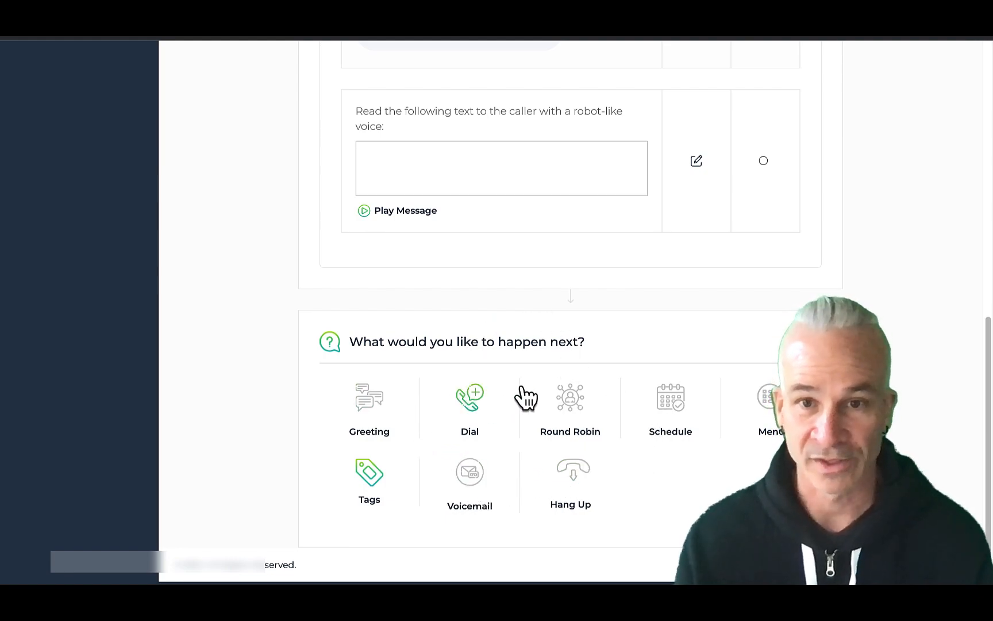
- Add a Voicemail step after the greeting and view its available recordings without selecting one
click(460, 491)
scroll(488, 412, down, 1)
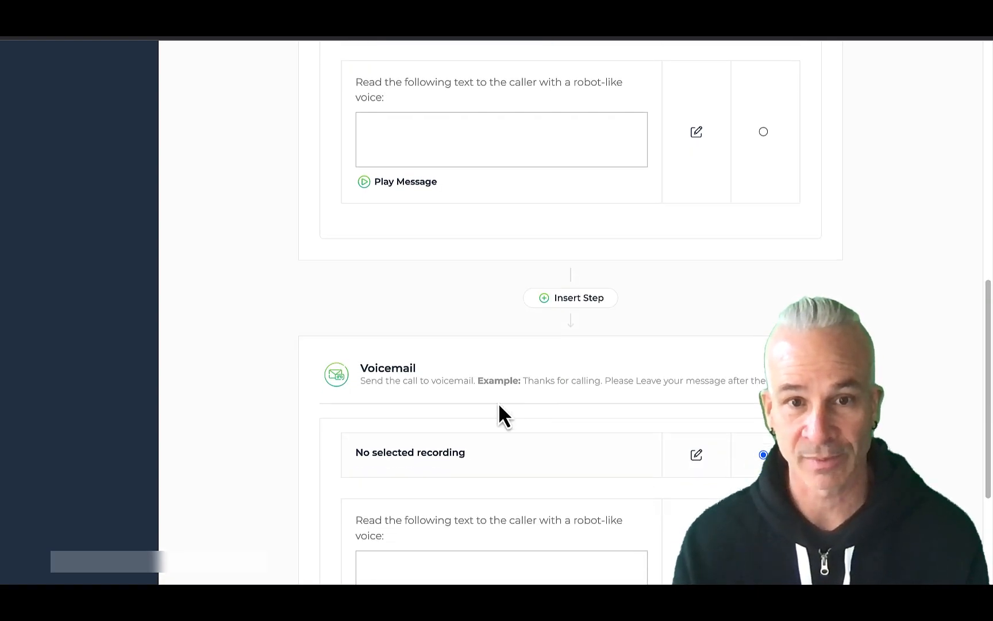
scroll(498, 406, down, 2)
click(696, 347)
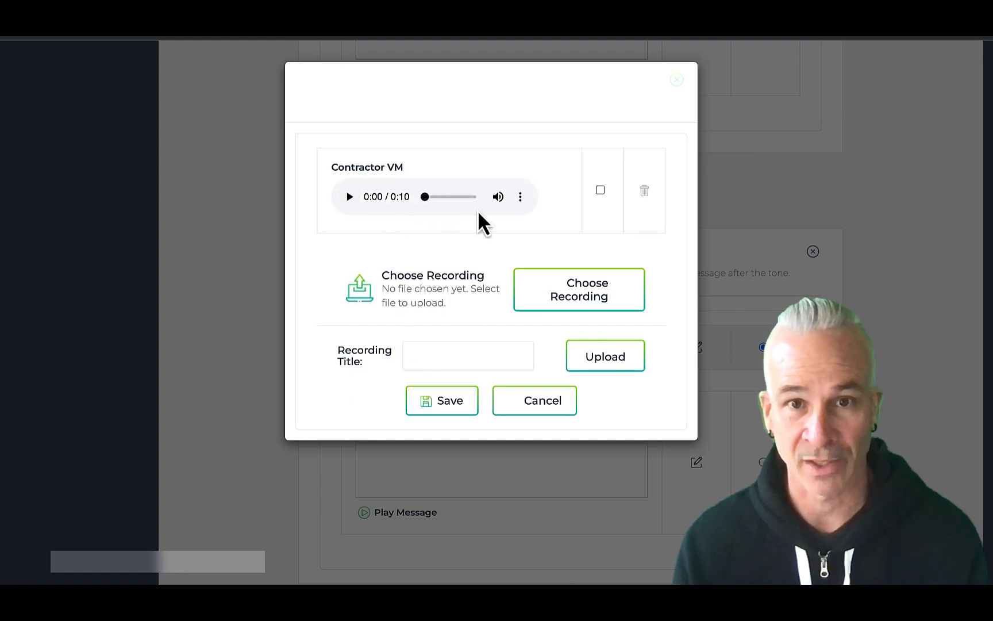
click(523, 405)
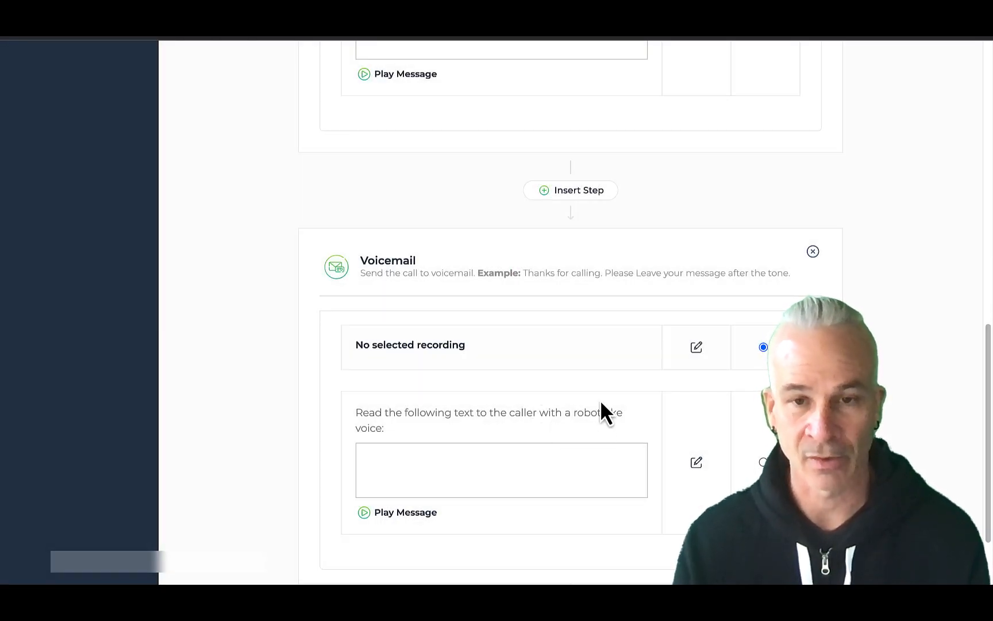
scroll(600, 402, down, 2)
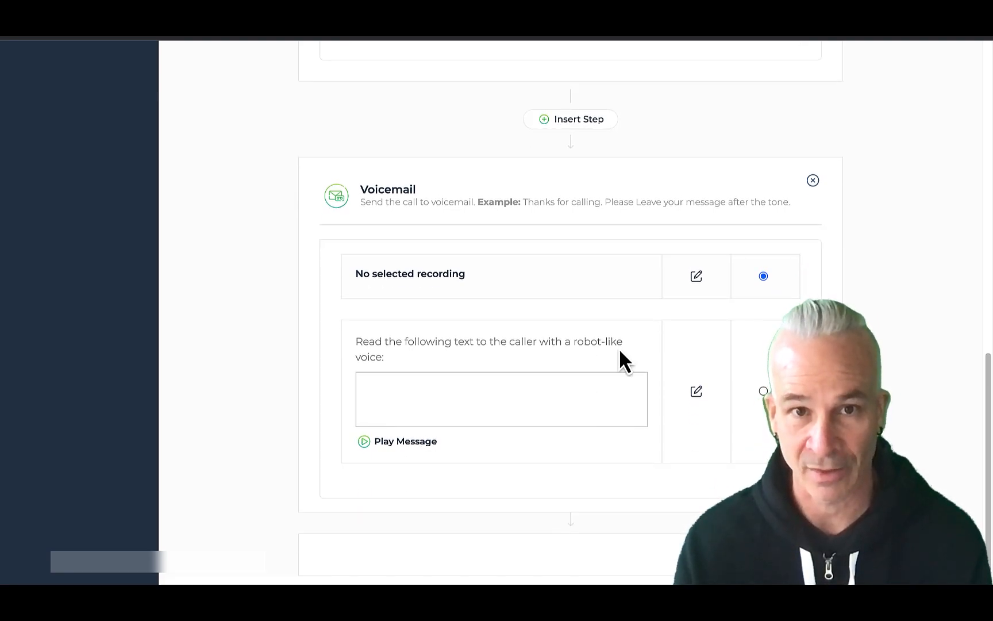
- Delete the Voicemail step from the call flow and confirm the deletion
click(812, 180)
click(479, 328)
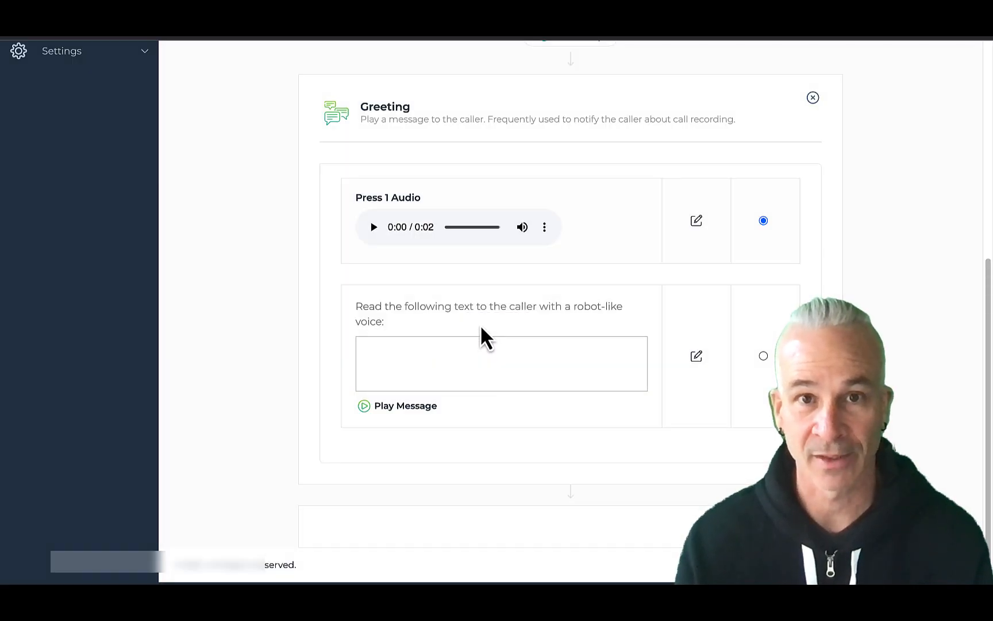
- Review the call flow's Record Calls setting, greeting and available next steps, including Hang Up
scroll(534, 494, down, 5)
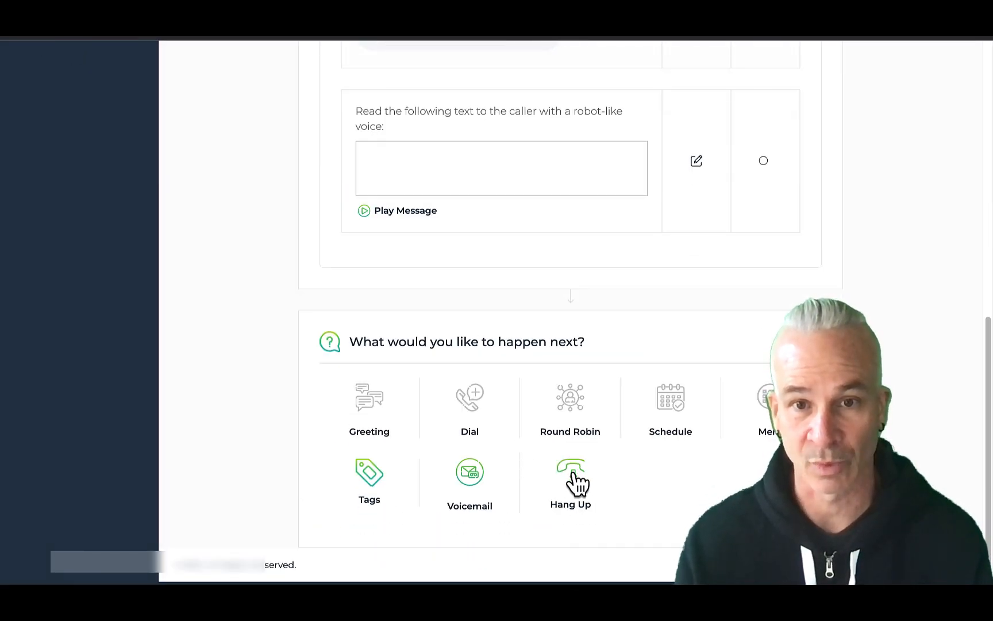
scroll(681, 318, up, 10)
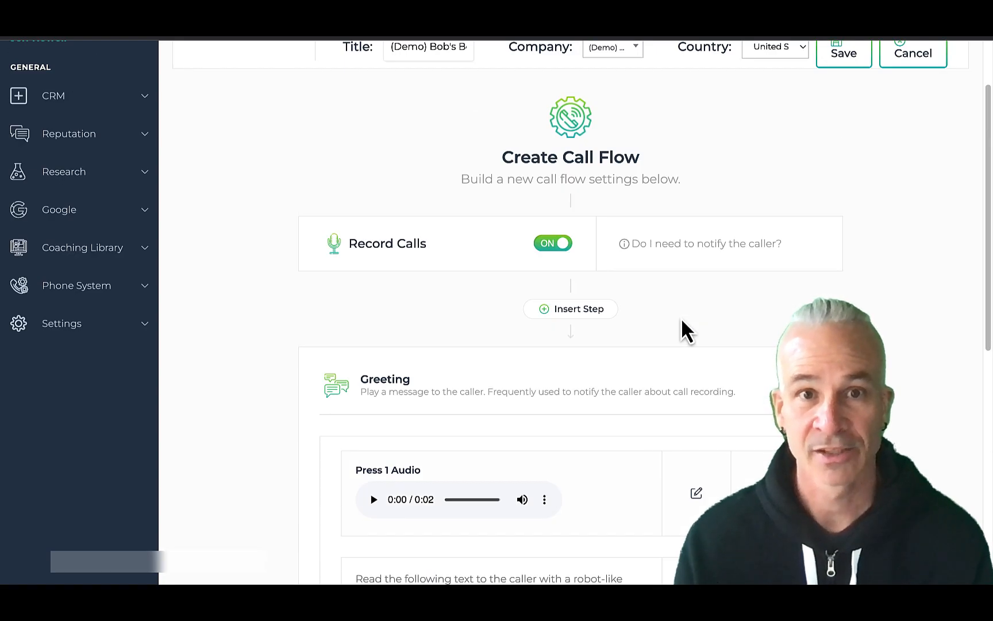
scroll(603, 265, down, 3)
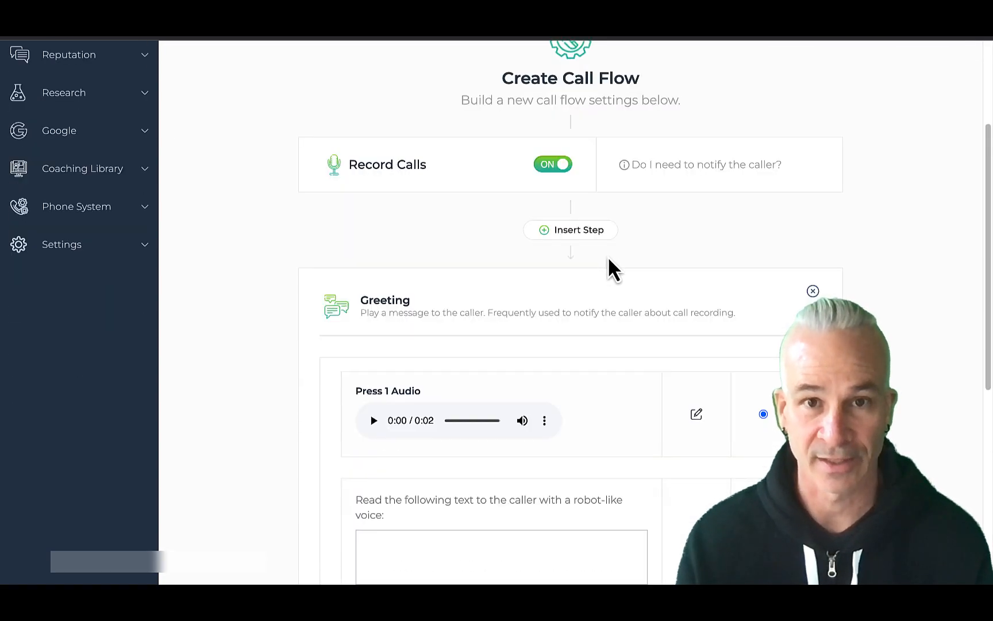
scroll(630, 327, up, 1)
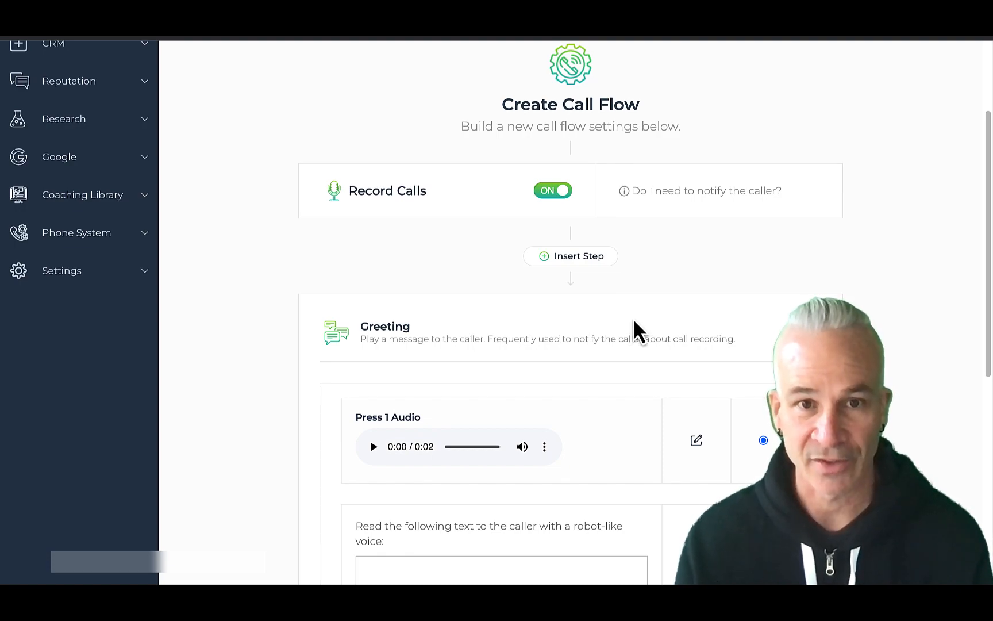
scroll(631, 450, down, 3)
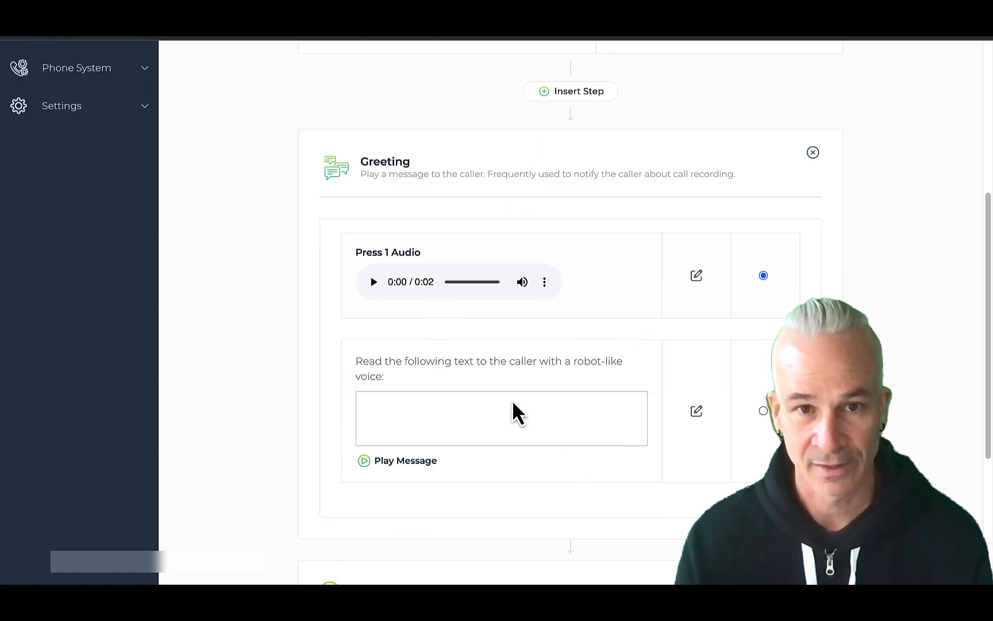
scroll(560, 454, down, 2)
scroll(560, 454, down, 3)
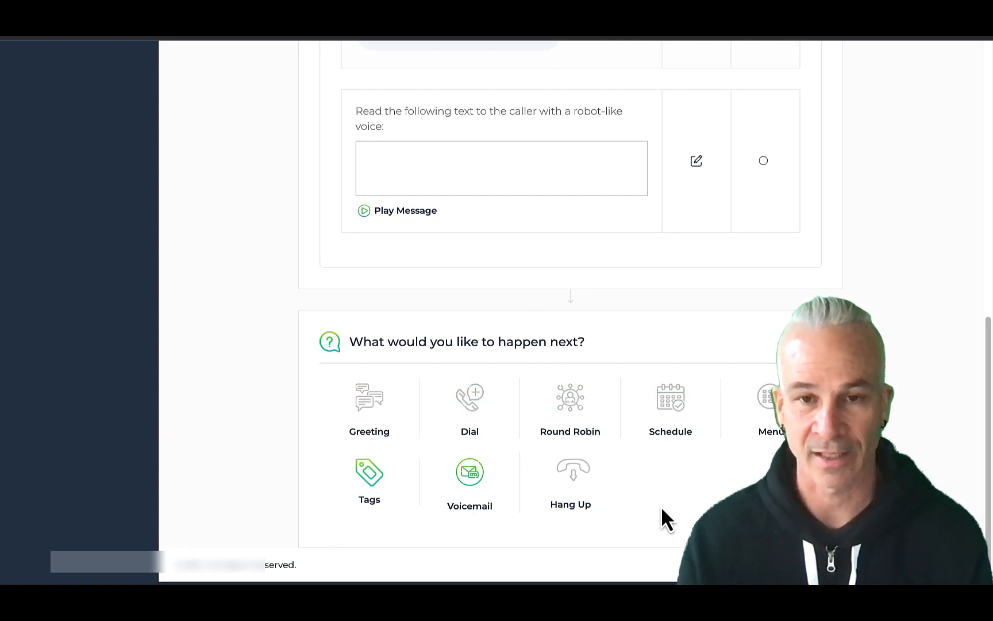
scroll(549, 317, up, 8)
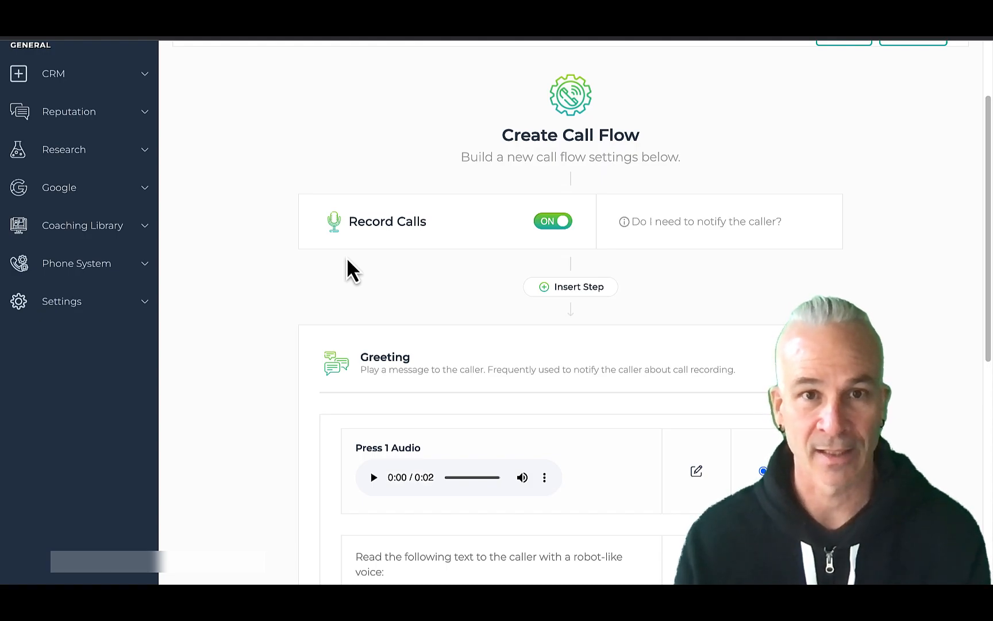
scroll(135, 287, up, 3)
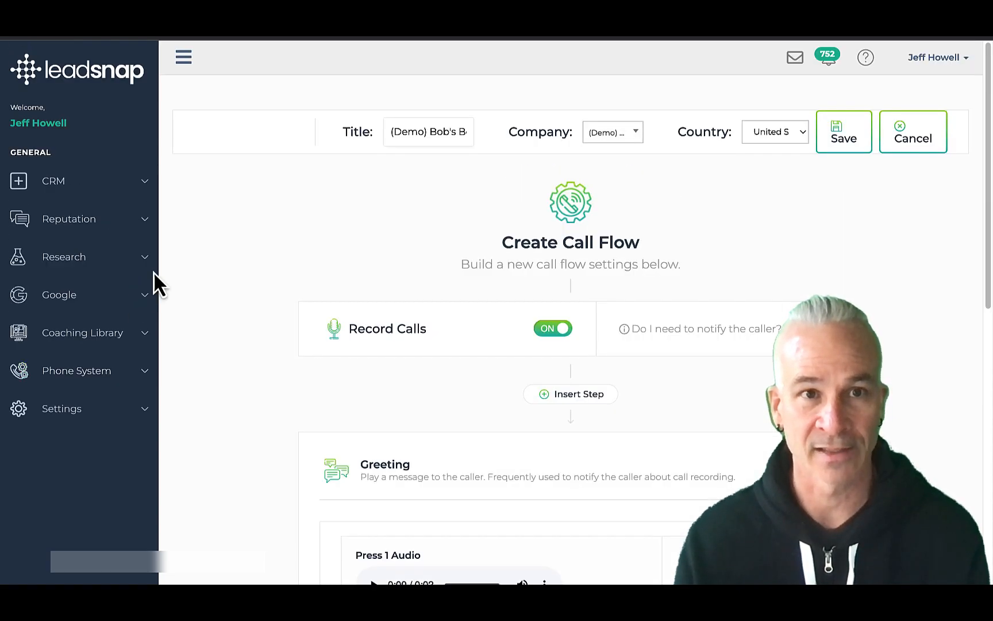